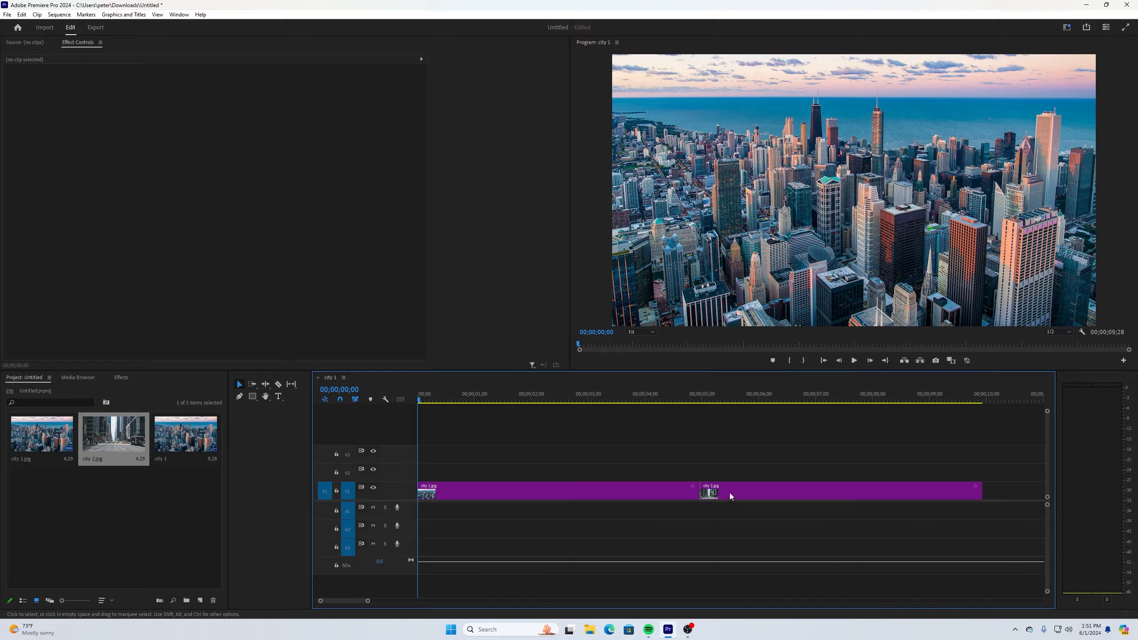
# Create a 1920 x 1080 adjustment layer at 29.97 fps and place it on V2 spanning the cut between city 1.jpg and city 2.jpg
pyautogui.click(153, 516)
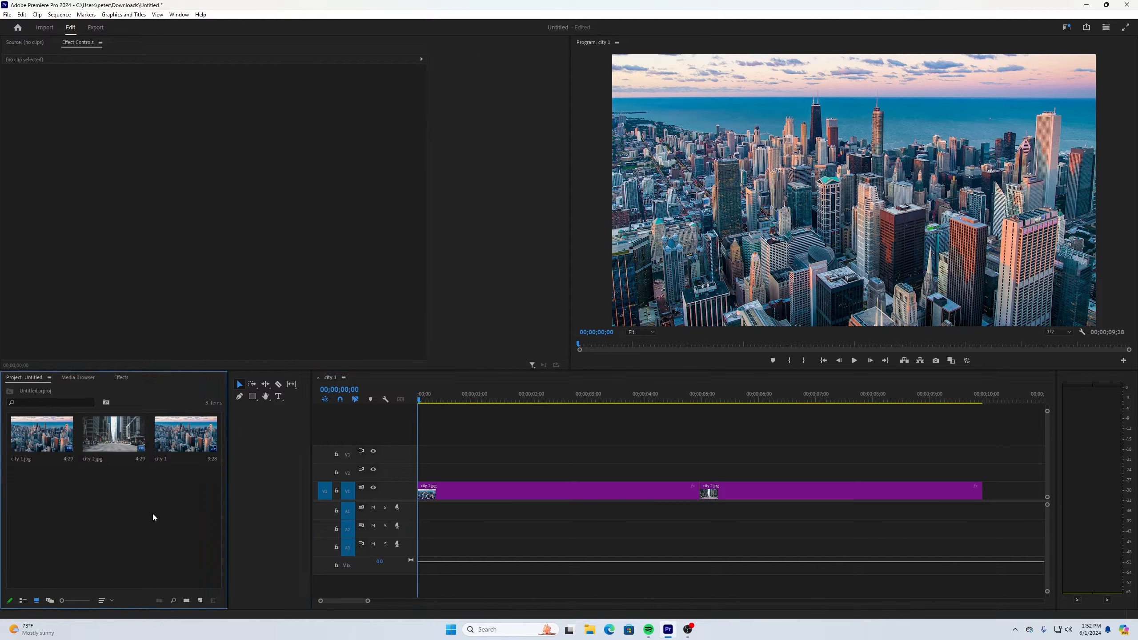
pyautogui.rightClick(150, 510)
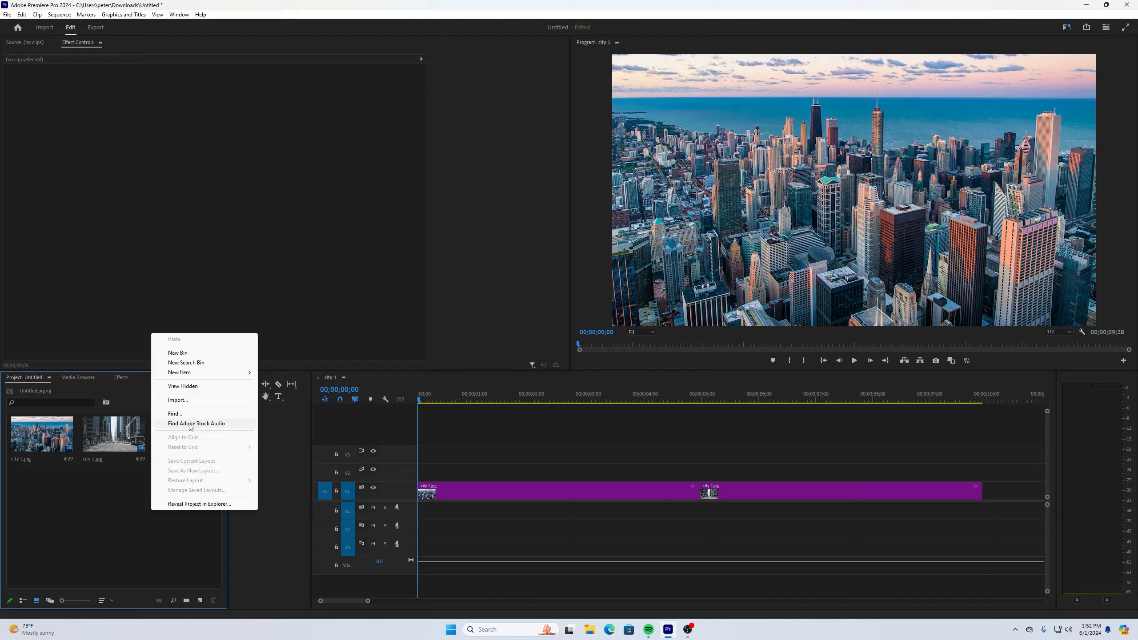
pyautogui.moveTo(213, 376)
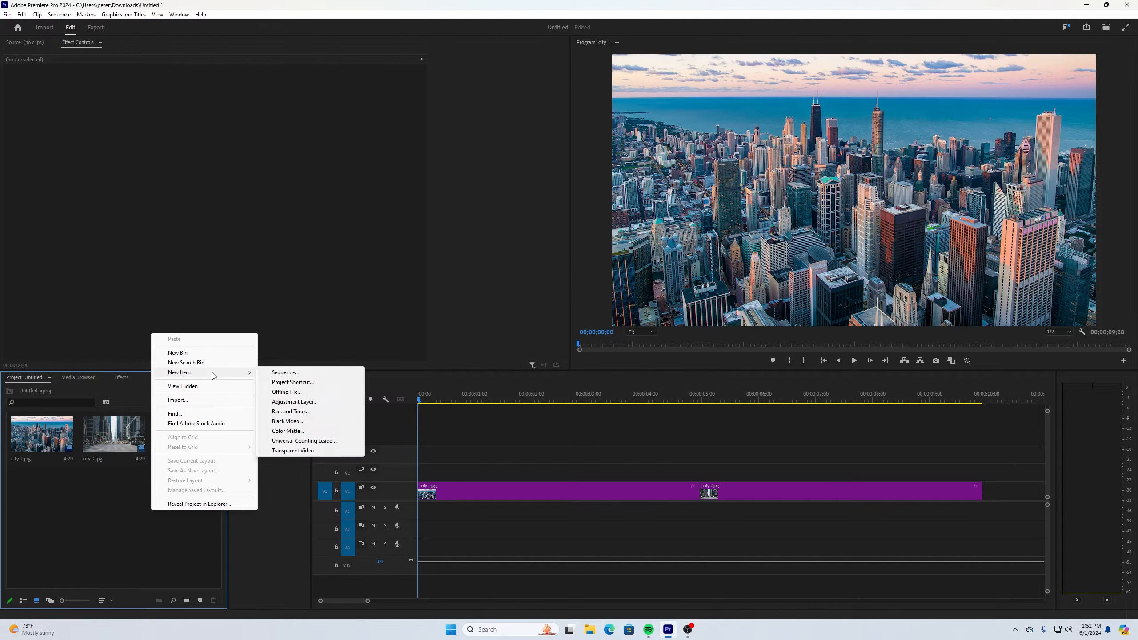
pyautogui.click(309, 402)
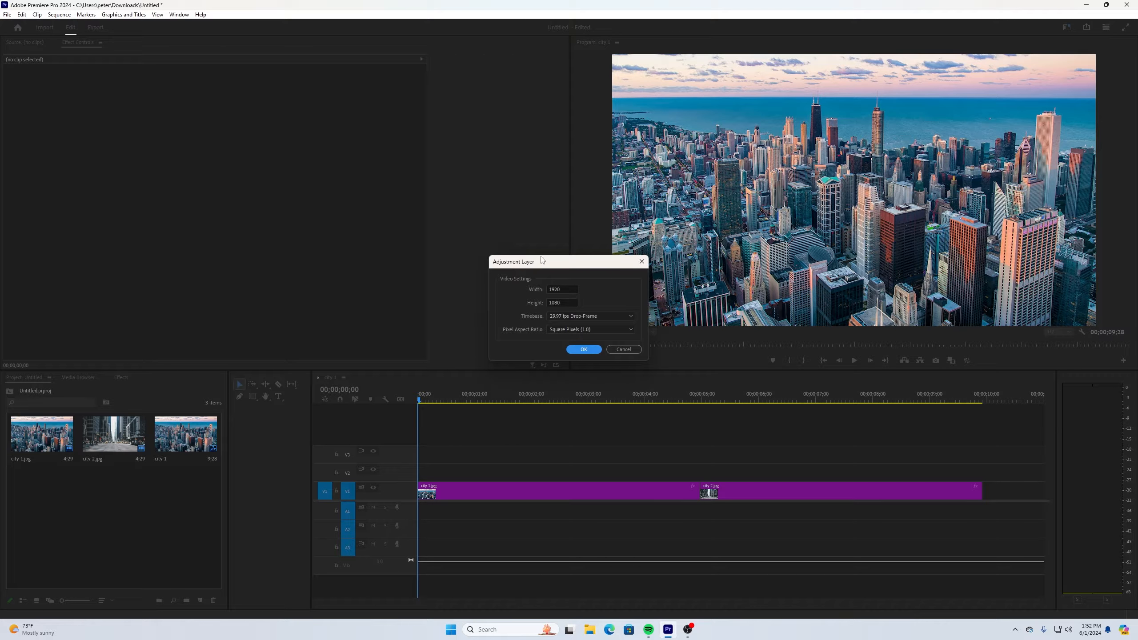
pyautogui.moveTo(544, 261); pyautogui.dragTo(516, 270)
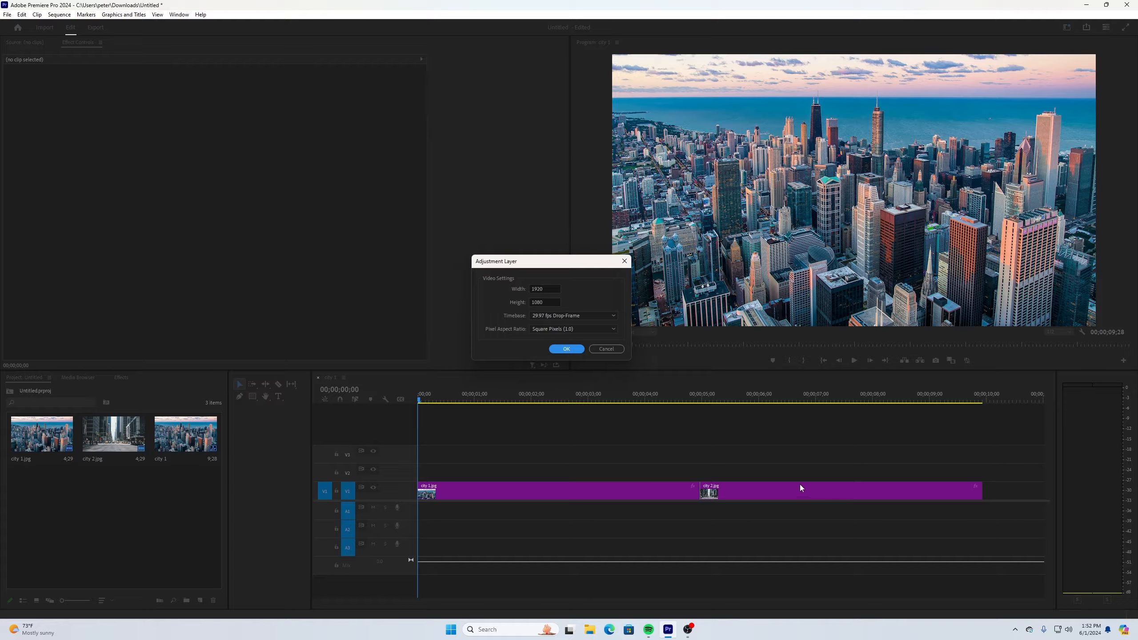
pyautogui.click(565, 350)
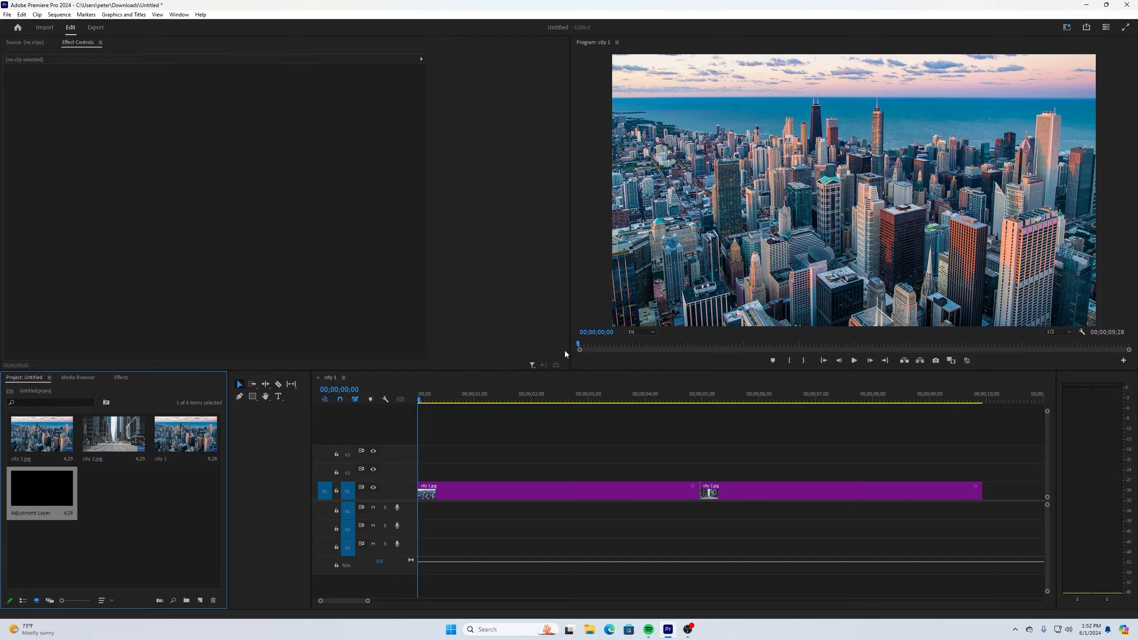
pyautogui.moveTo(51, 490); pyautogui.dragTo(577, 468)
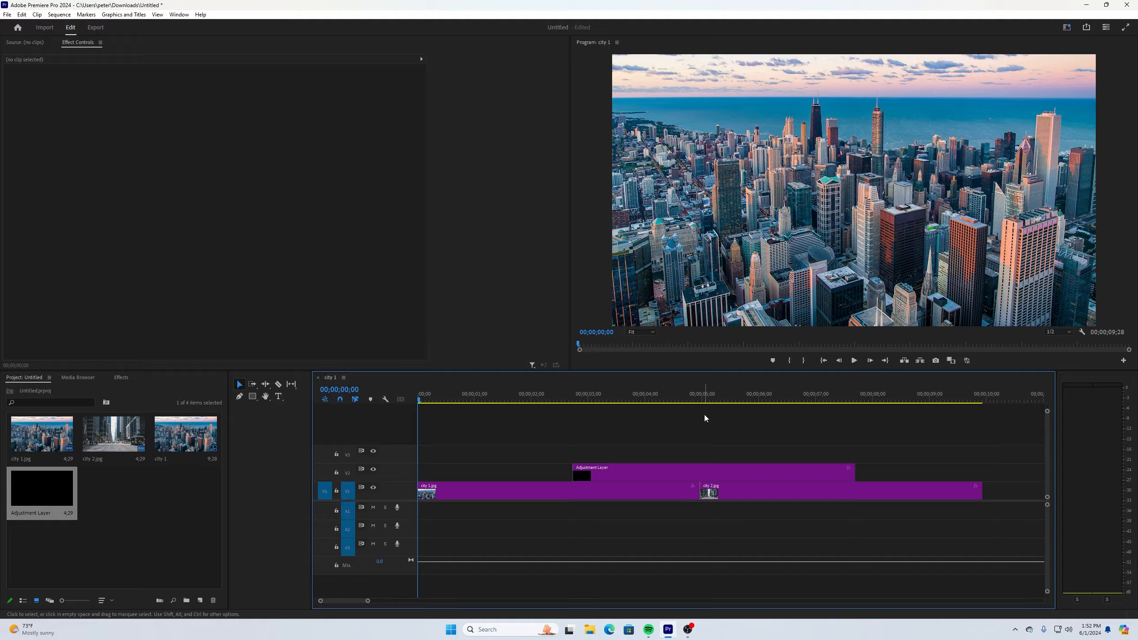
# Split the adjustment layer with the Razor tool at 00;00;04;24, five frames before the cut between the two city clips
pyautogui.moveTo(703, 398); pyautogui.dragTo(700, 404)
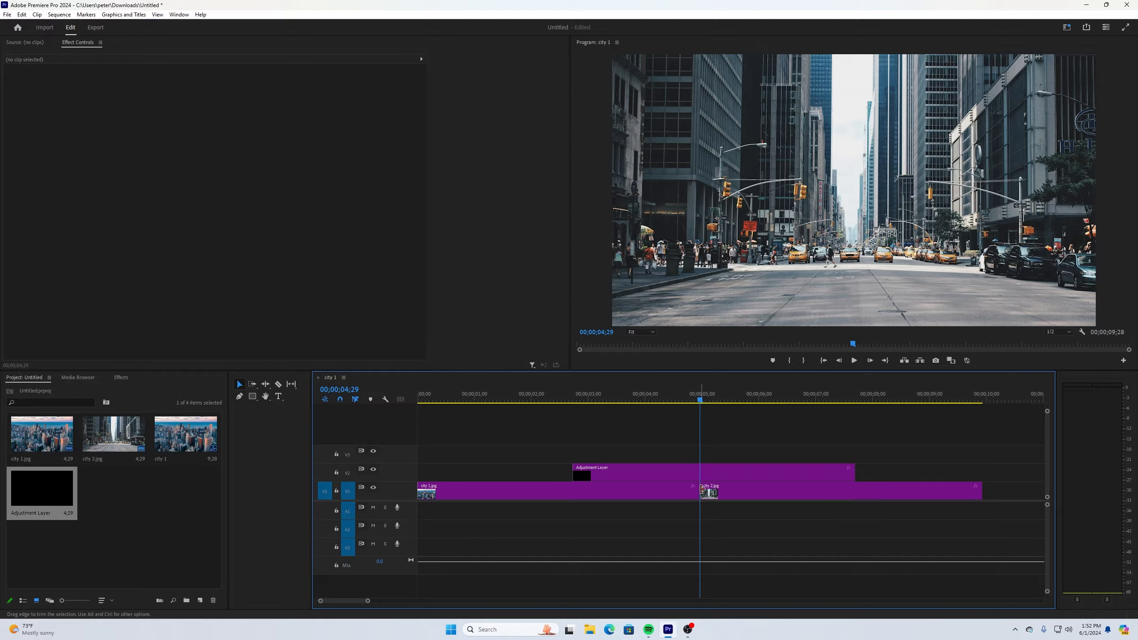
pyautogui.click(678, 470)
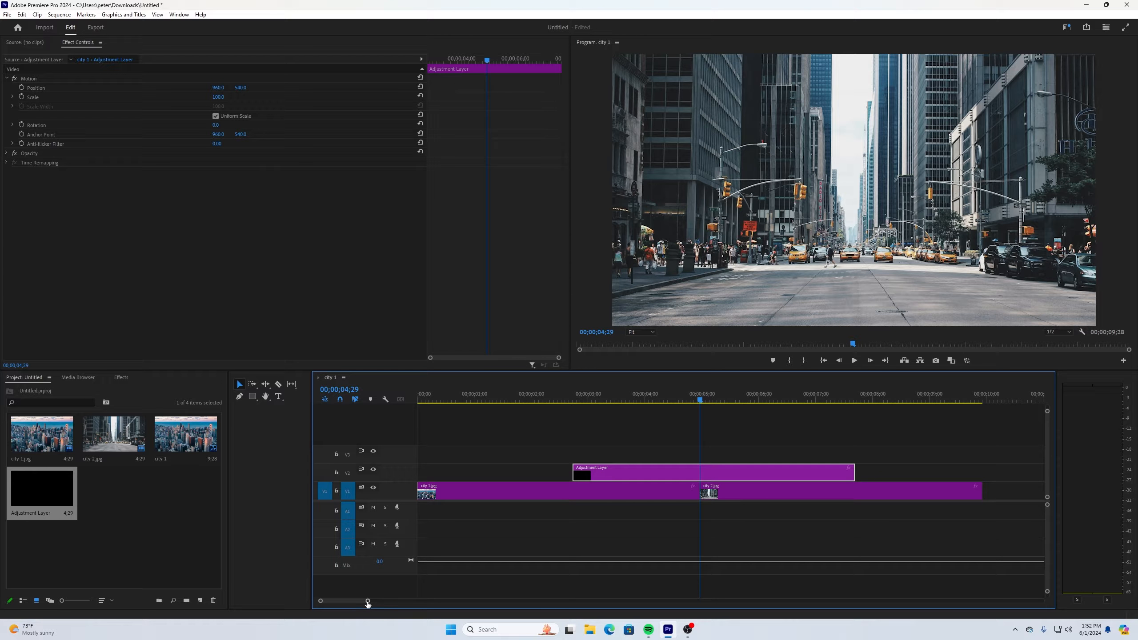
pyautogui.moveTo(367, 600)
pyautogui.mouseDown()
pyautogui.moveTo(396, 602)
pyautogui.moveTo(371, 604)
pyautogui.mouseUp()
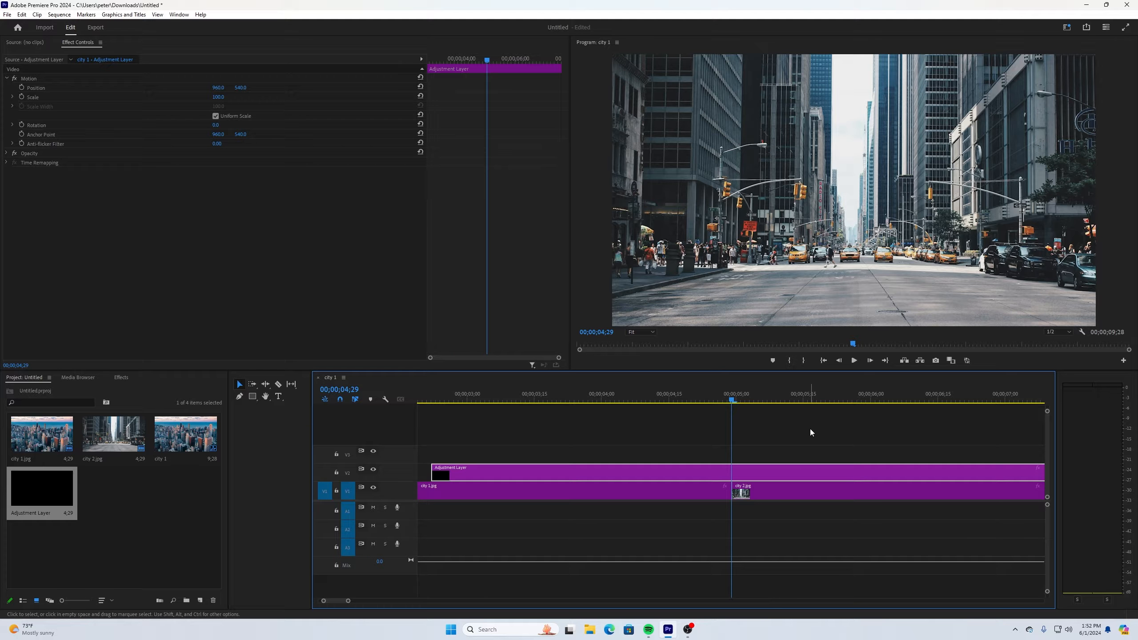
pyautogui.press('Left')
pyautogui.press('Left')
pyautogui.press('Left')
pyautogui.press('Left')
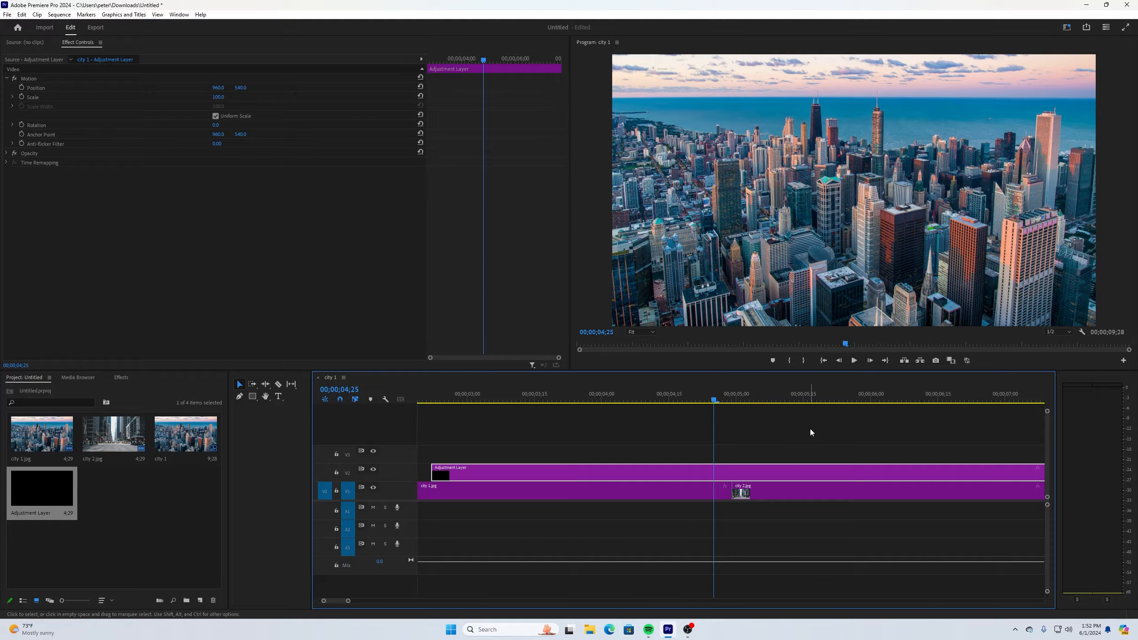
pyautogui.press('Left')
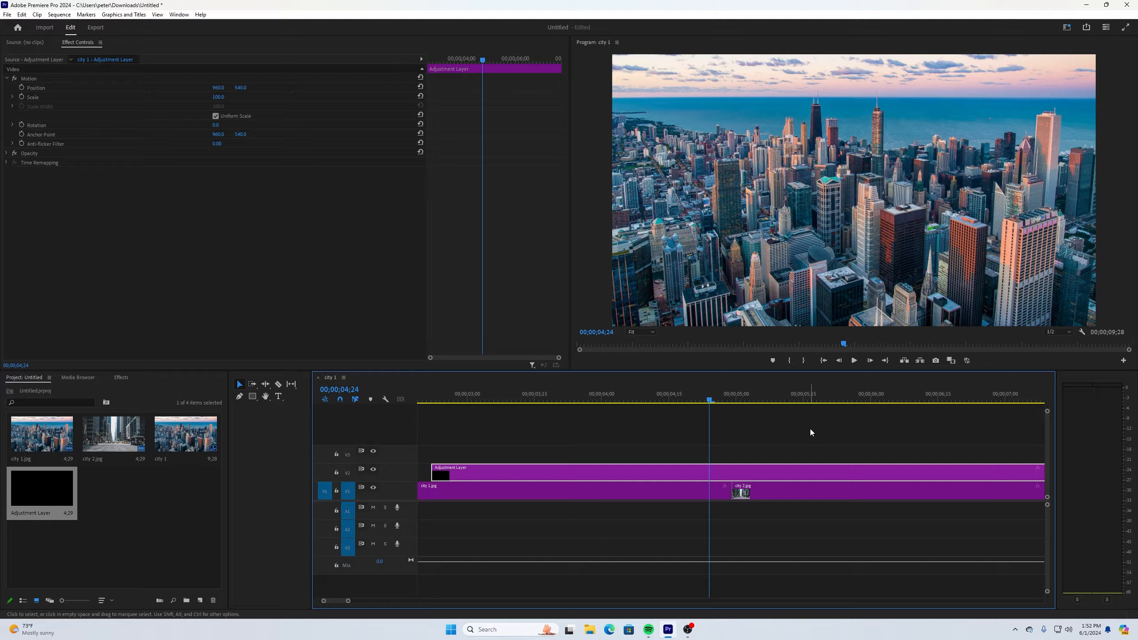
pyautogui.click(278, 384)
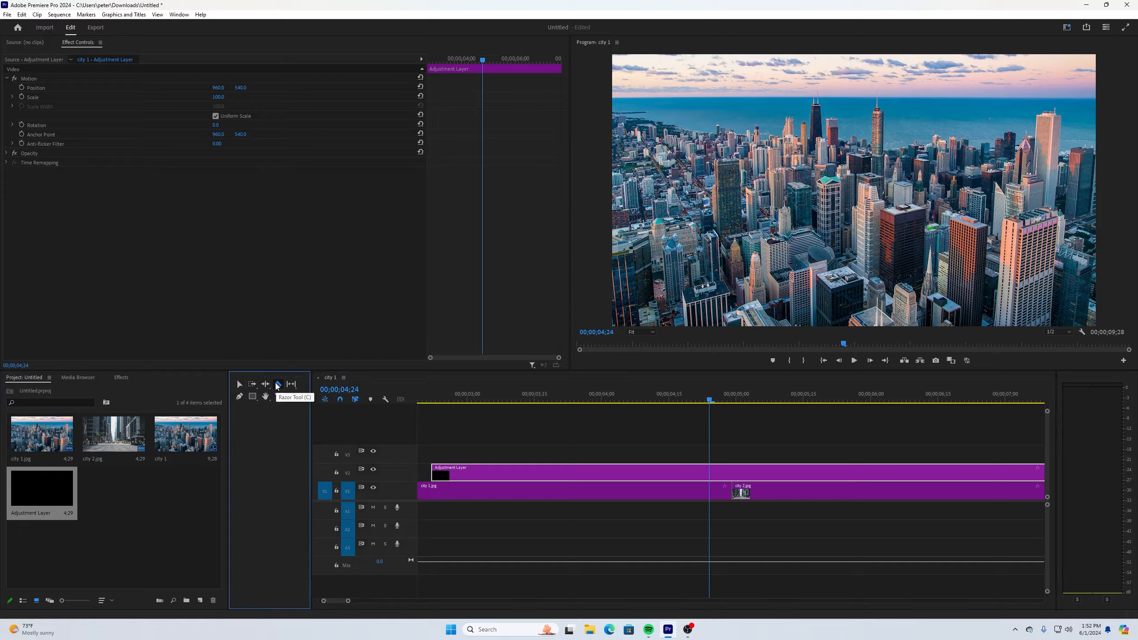
pyautogui.click(709, 470)
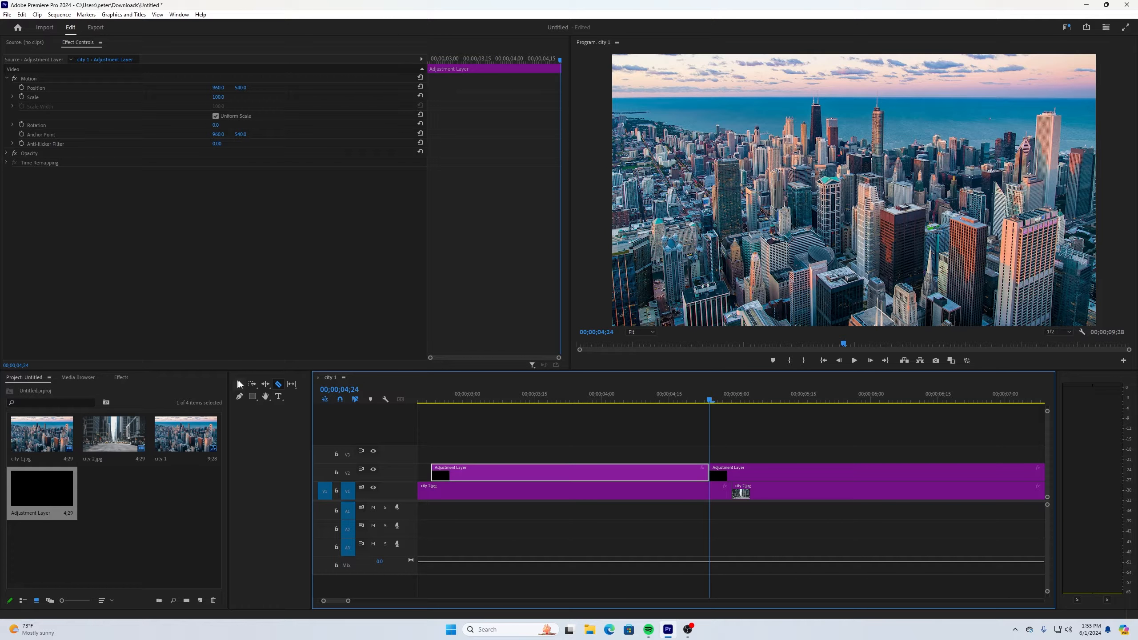
pyautogui.click(239, 384)
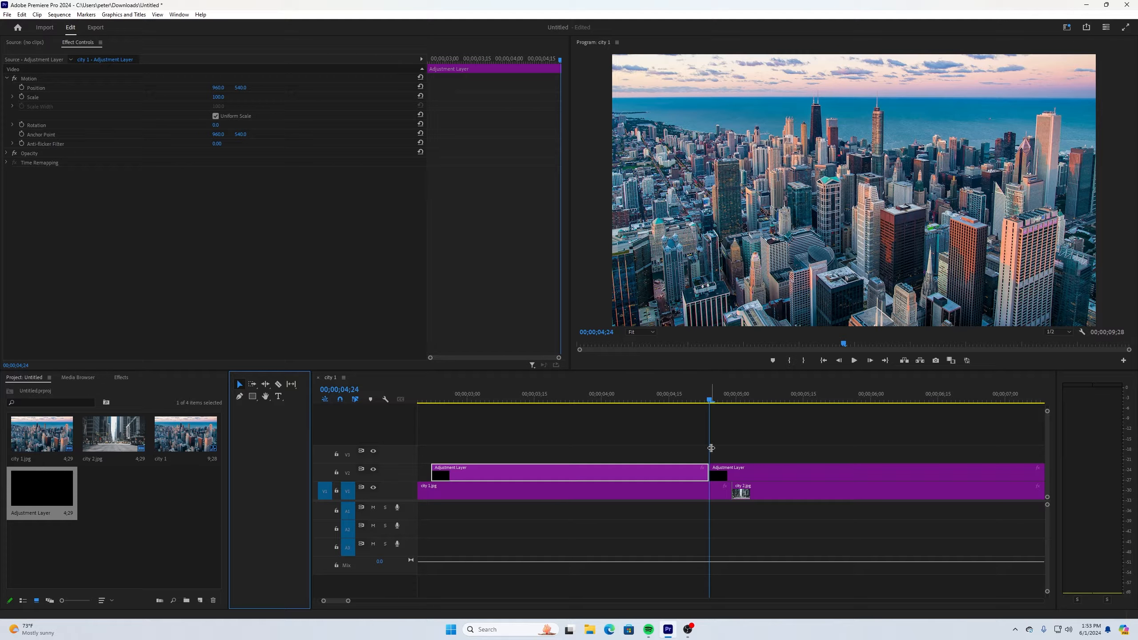
# Split the adjustment layer again with the Razor tool at 00;00;05;04, five frames after the cut between the clips
pyautogui.press('Right')
pyautogui.press('Right')
pyautogui.press('Right')
pyautogui.press('Right')
pyautogui.press('Right')
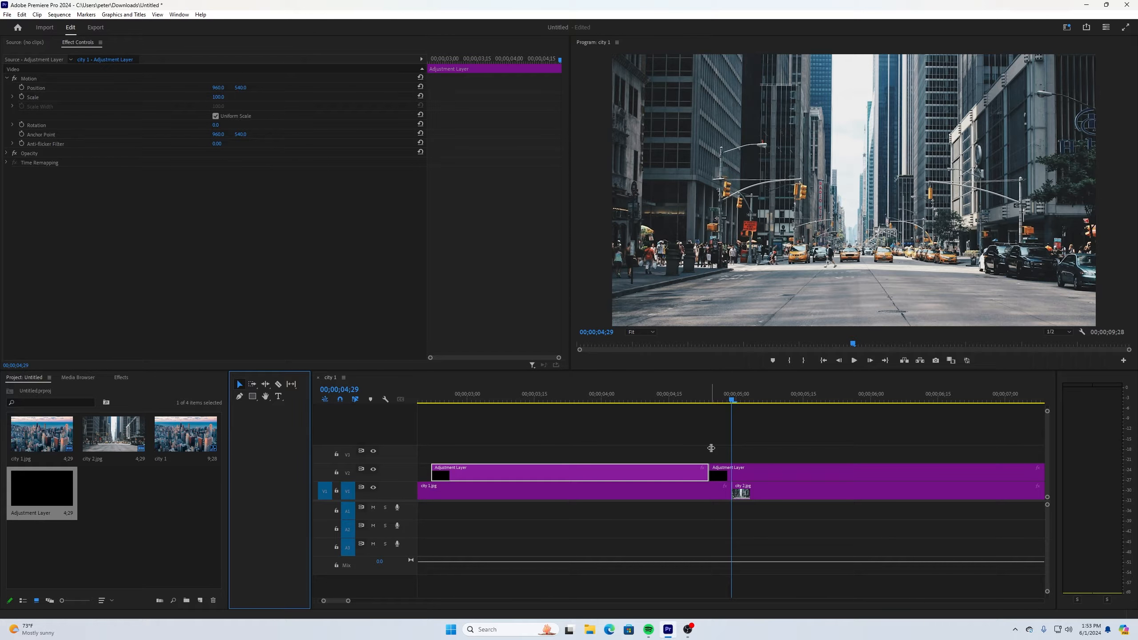
pyautogui.press('Right')
pyautogui.press('Right')
pyautogui.press('Right')
pyautogui.press('Right')
pyautogui.press('Right')
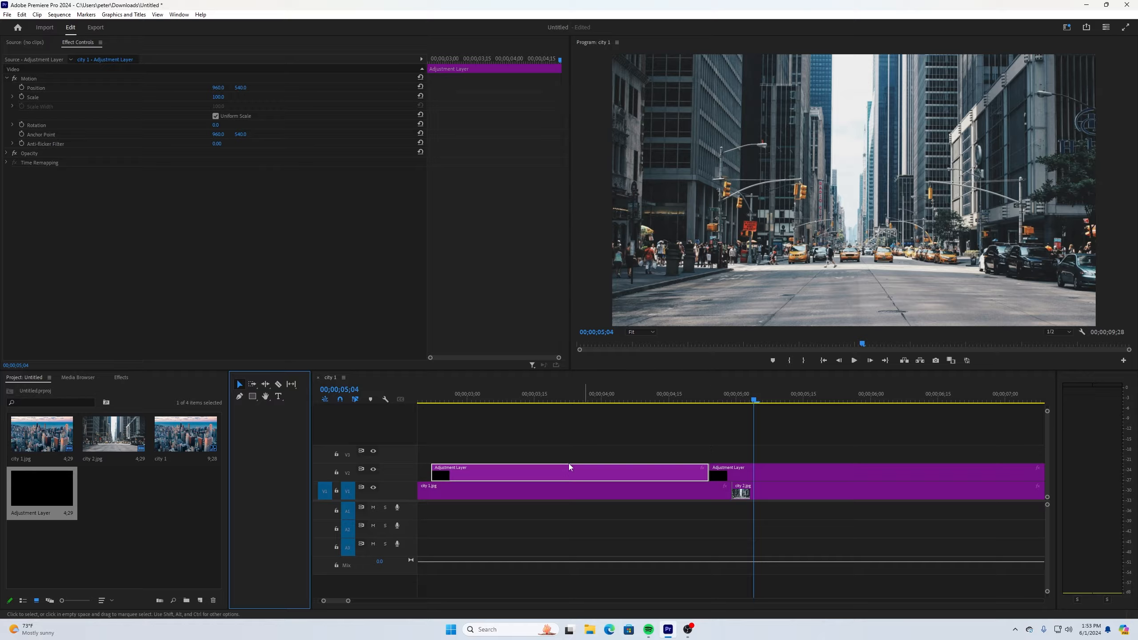
pyautogui.click(279, 384)
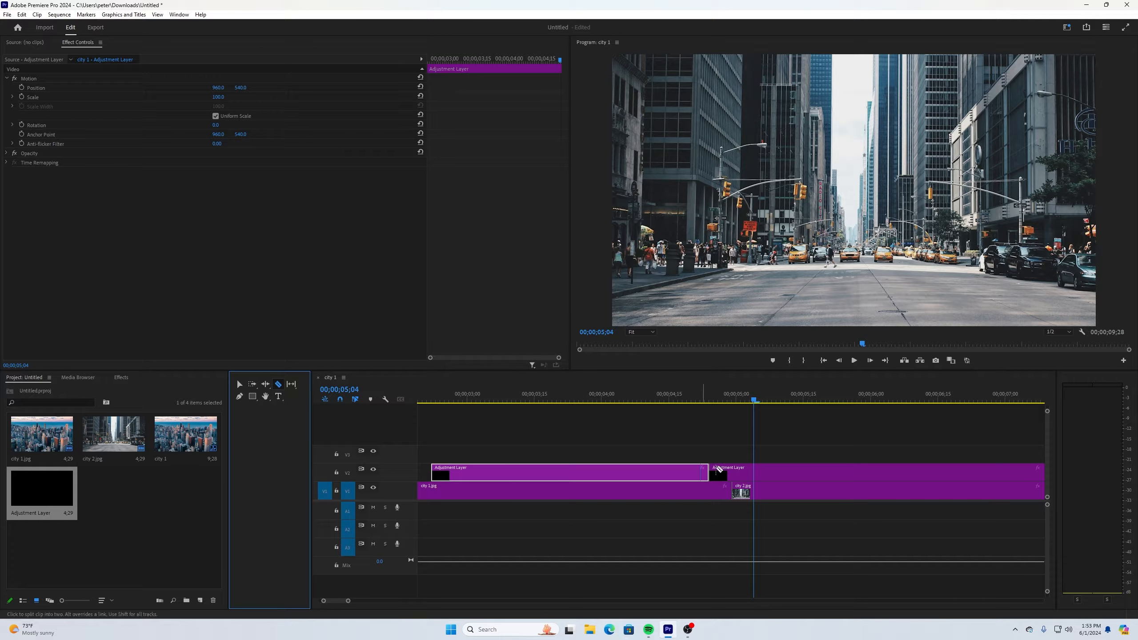
pyautogui.click(754, 471)
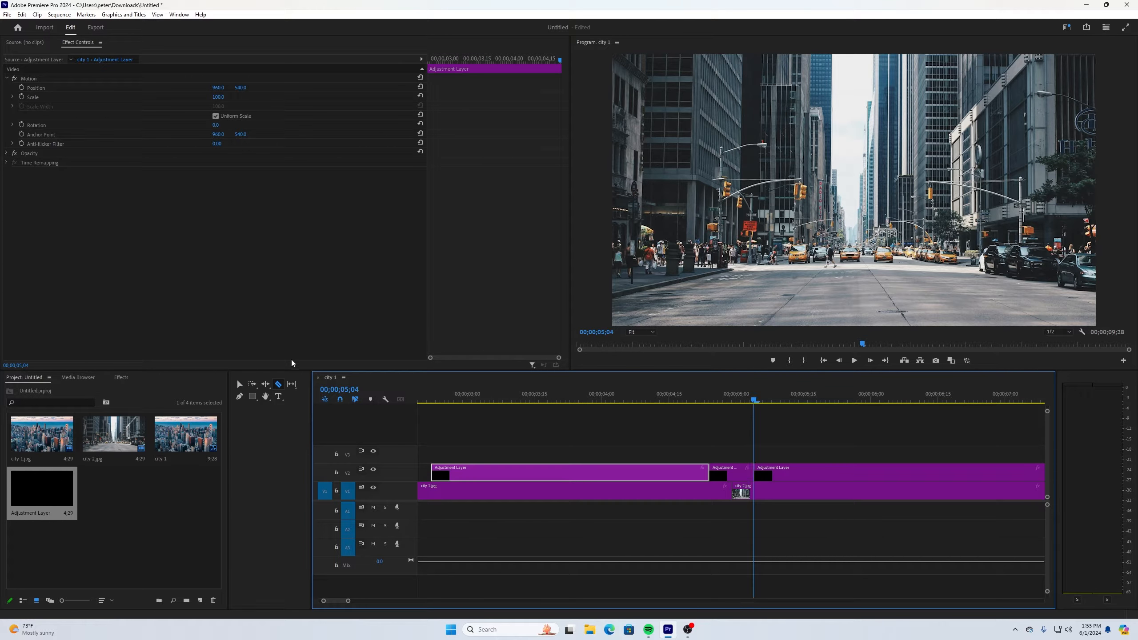
pyautogui.click(242, 383)
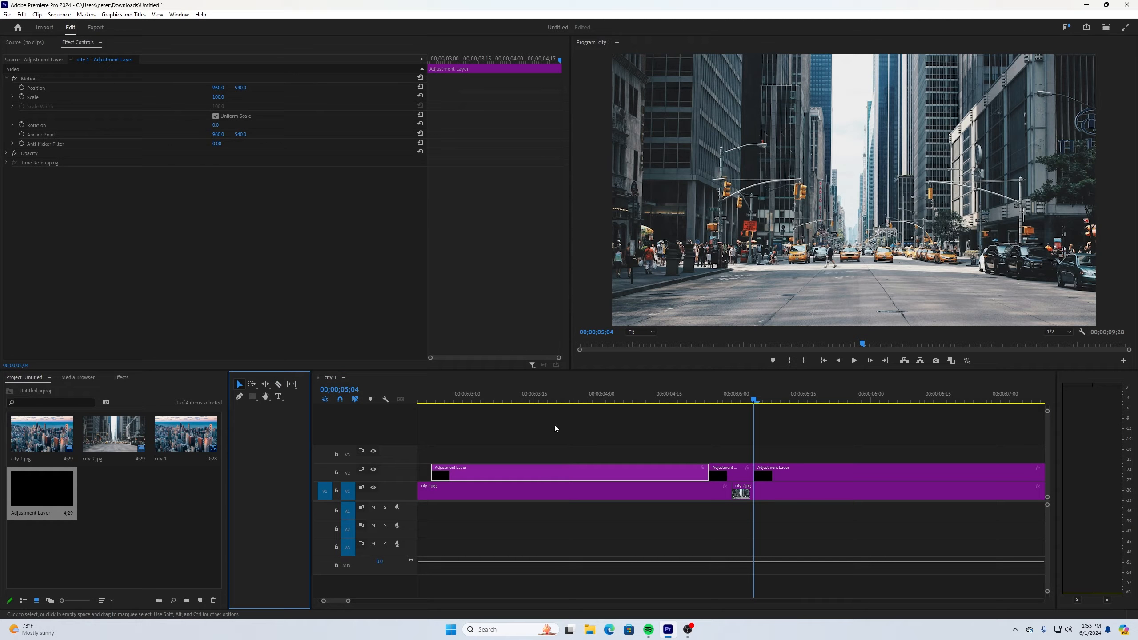
# Delete the two outer pieces of the adjustment layer, keeping only the short middle piece over the cut
pyautogui.click(580, 469)
pyautogui.press('Delete')
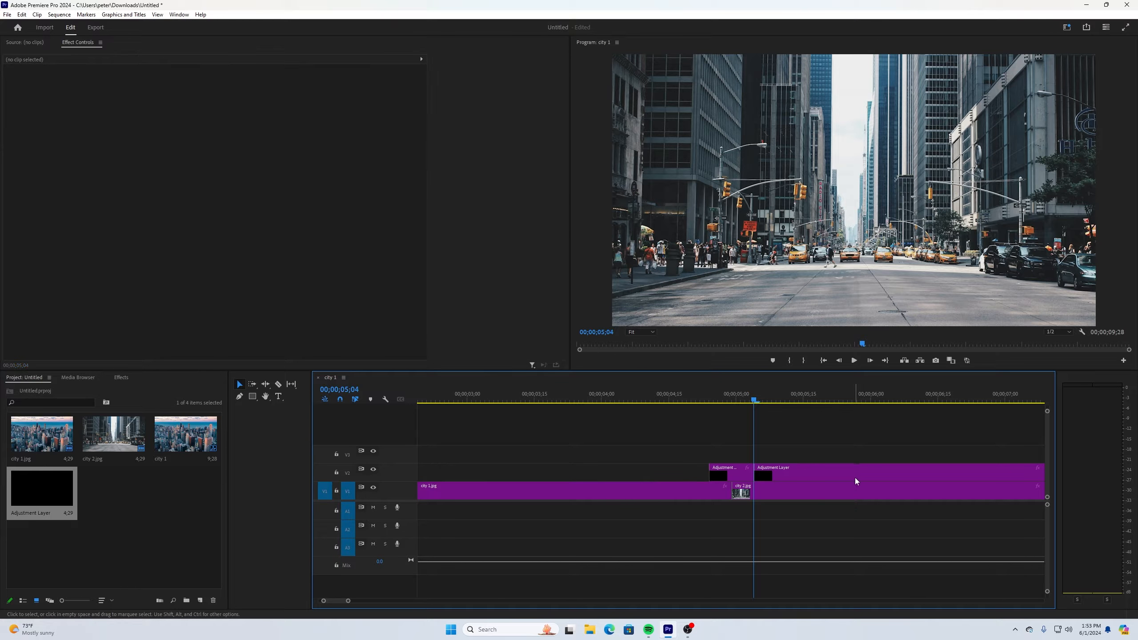
pyautogui.click(862, 474)
pyautogui.press('Delete')
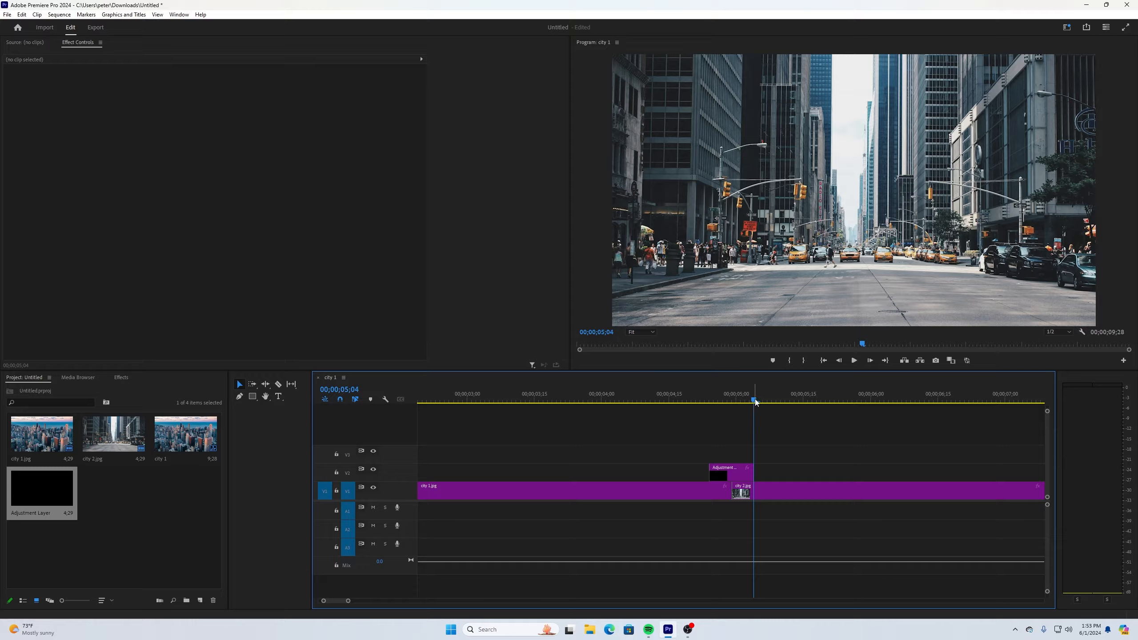
# Find the Lens Distortion effect with the search term "lens" and apply it to the short adjustment layer over the cut
pyautogui.moveTo(756, 397); pyautogui.dragTo(733, 403)
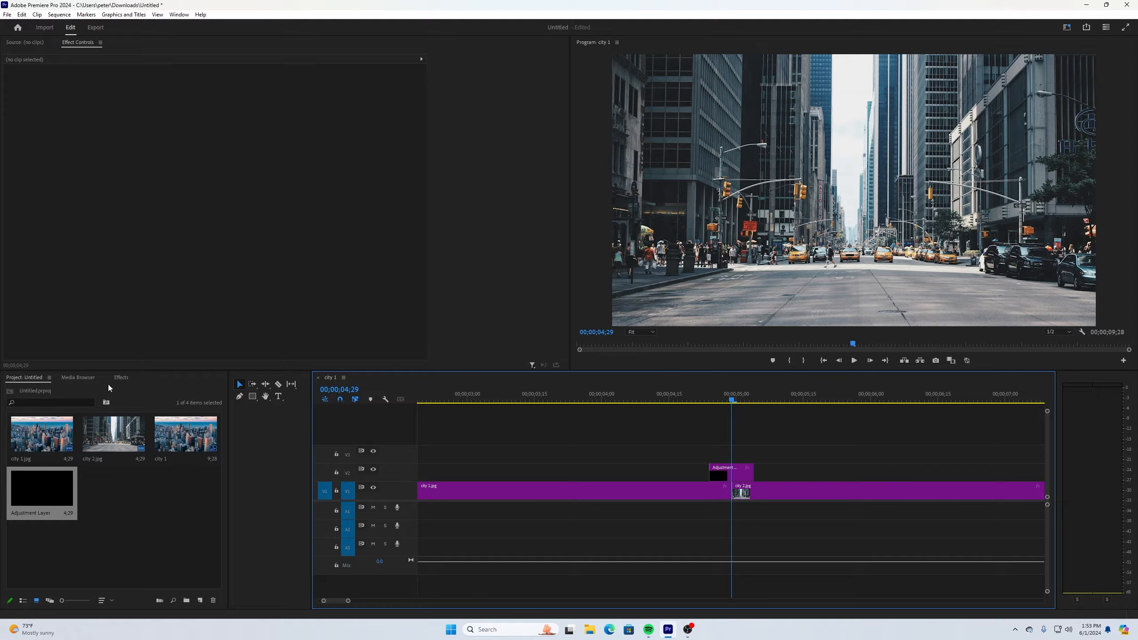
pyautogui.click(121, 378)
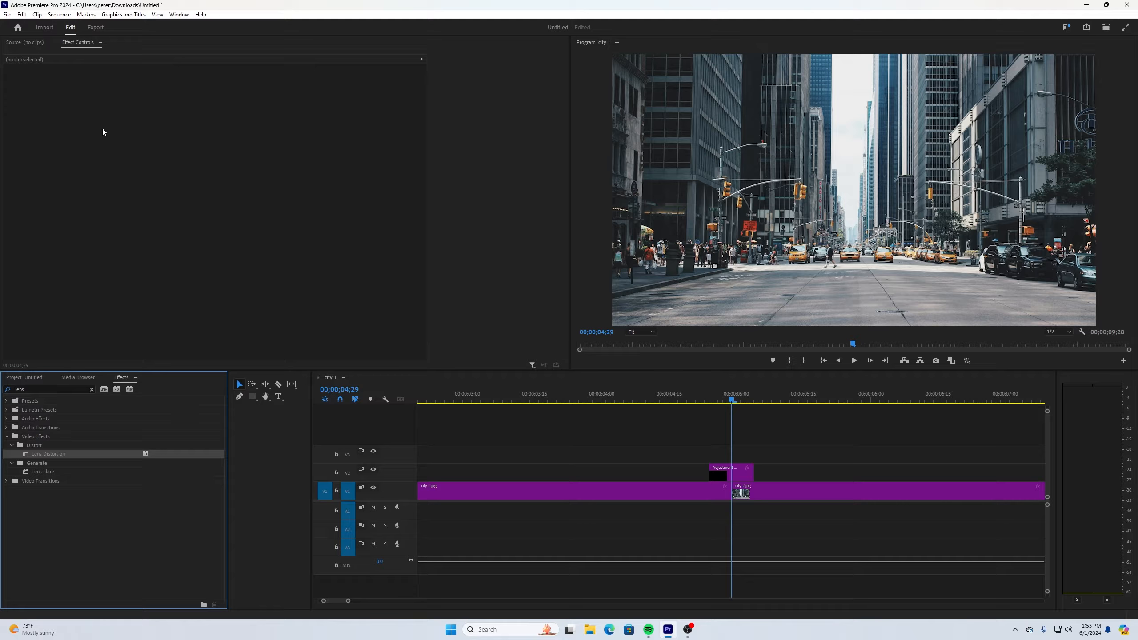
pyautogui.click(178, 15)
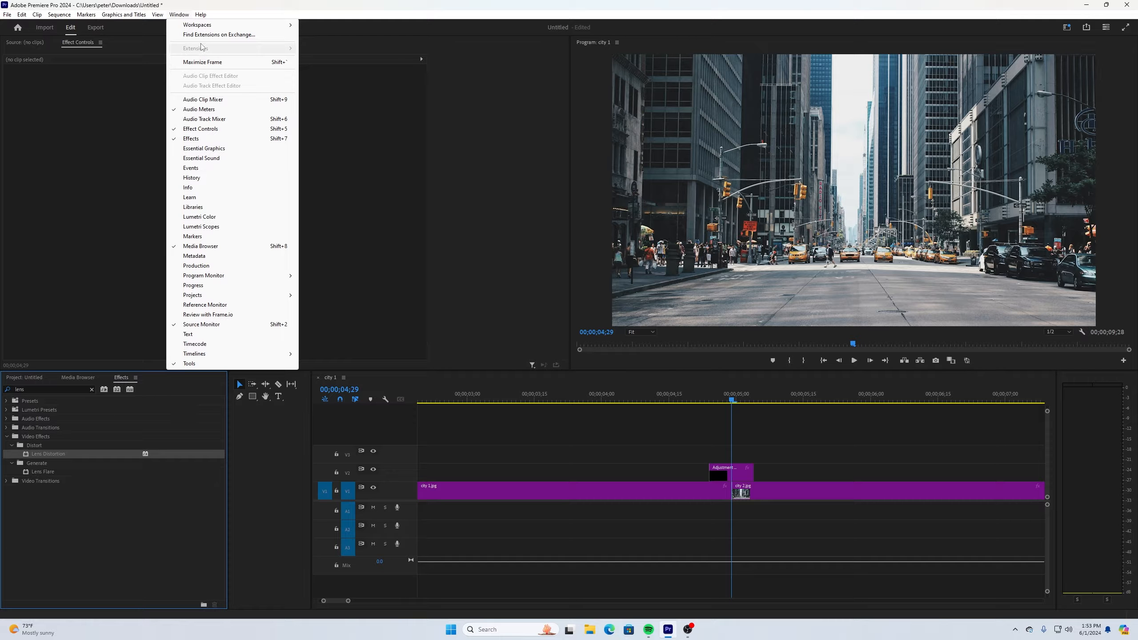
pyautogui.click(187, 14)
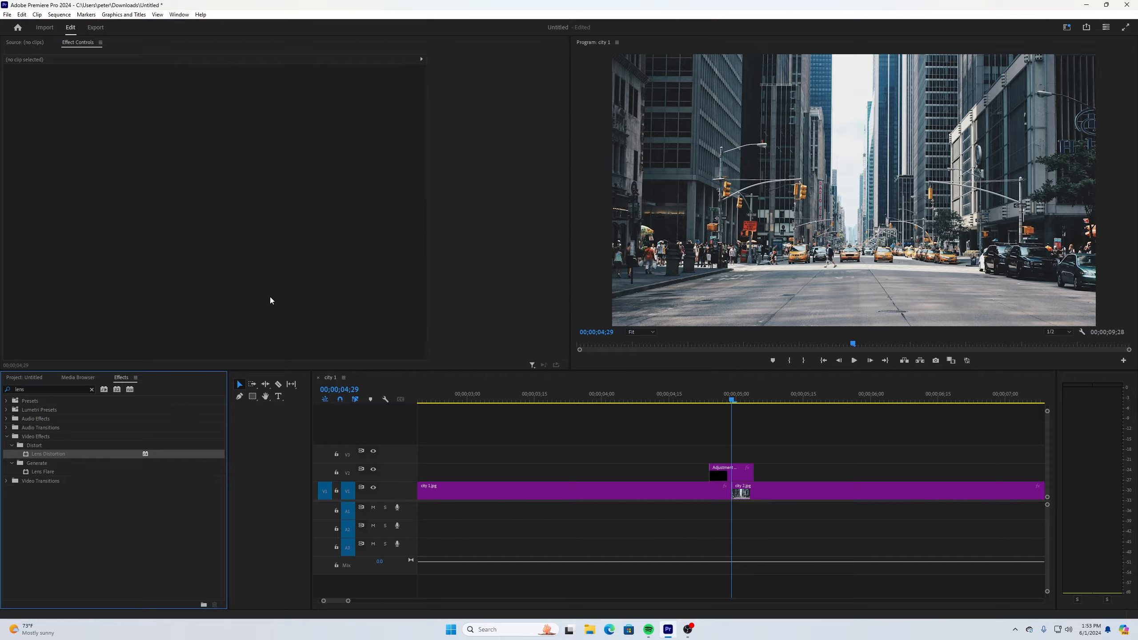
pyautogui.click(27, 389)
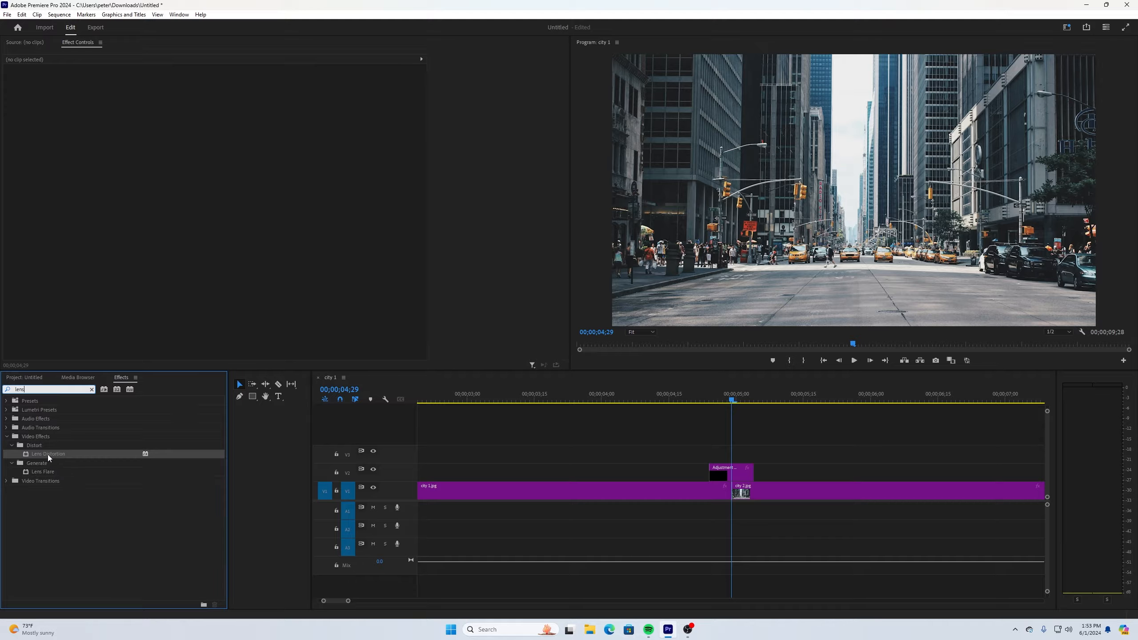
pyautogui.moveTo(46, 455); pyautogui.dragTo(732, 474)
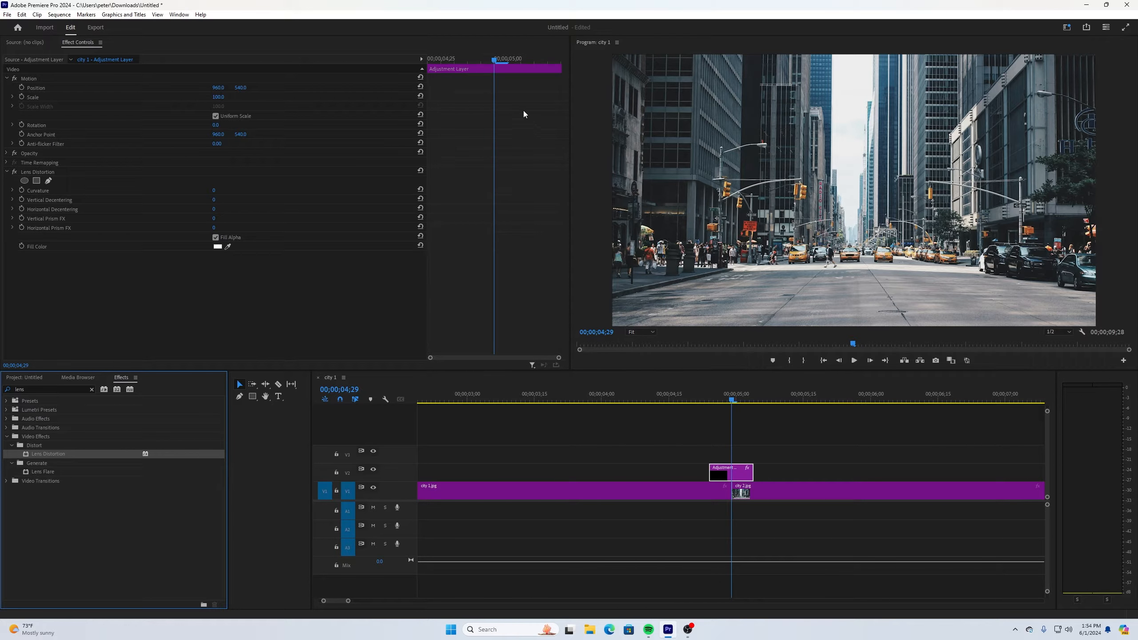
# Keyframe the Lens Distortion Curvature at 0 on the adjustment layer's start and at -50 on the cut at 00;00;04;29
pyautogui.moveTo(488, 59); pyautogui.dragTo(398, 67)
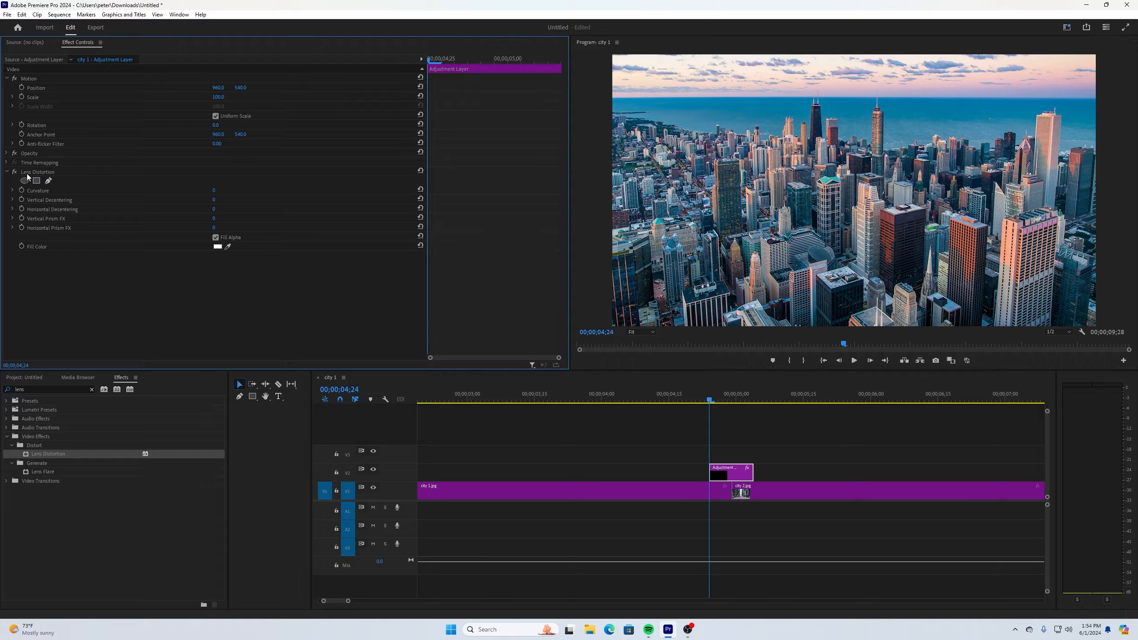
pyautogui.click(22, 190)
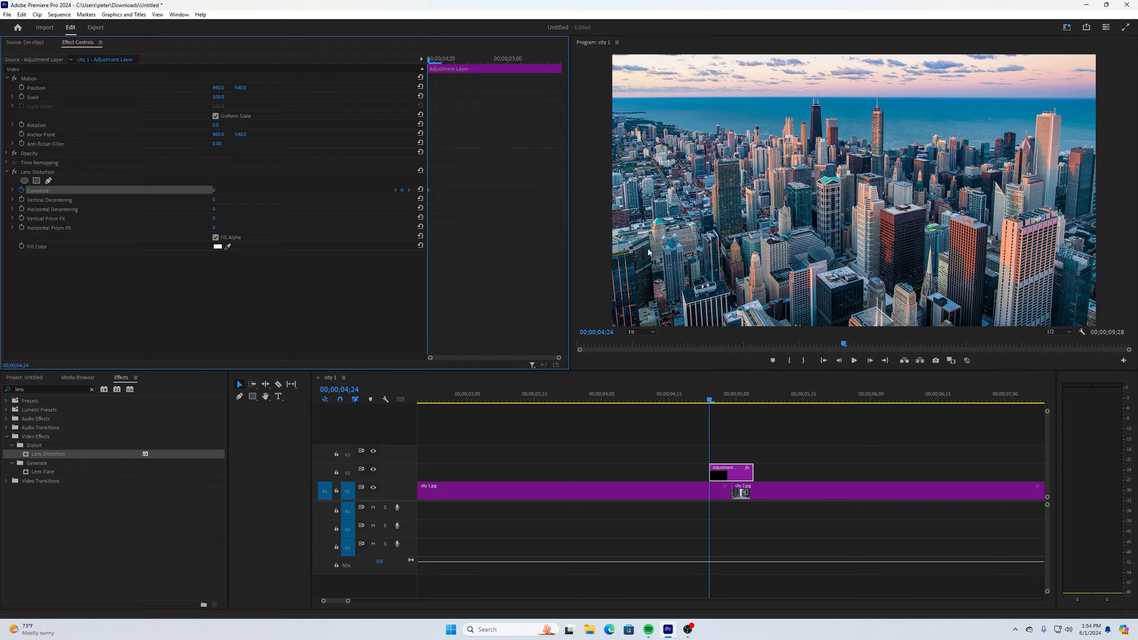
pyautogui.moveTo(426, 61); pyautogui.dragTo(493, 64)
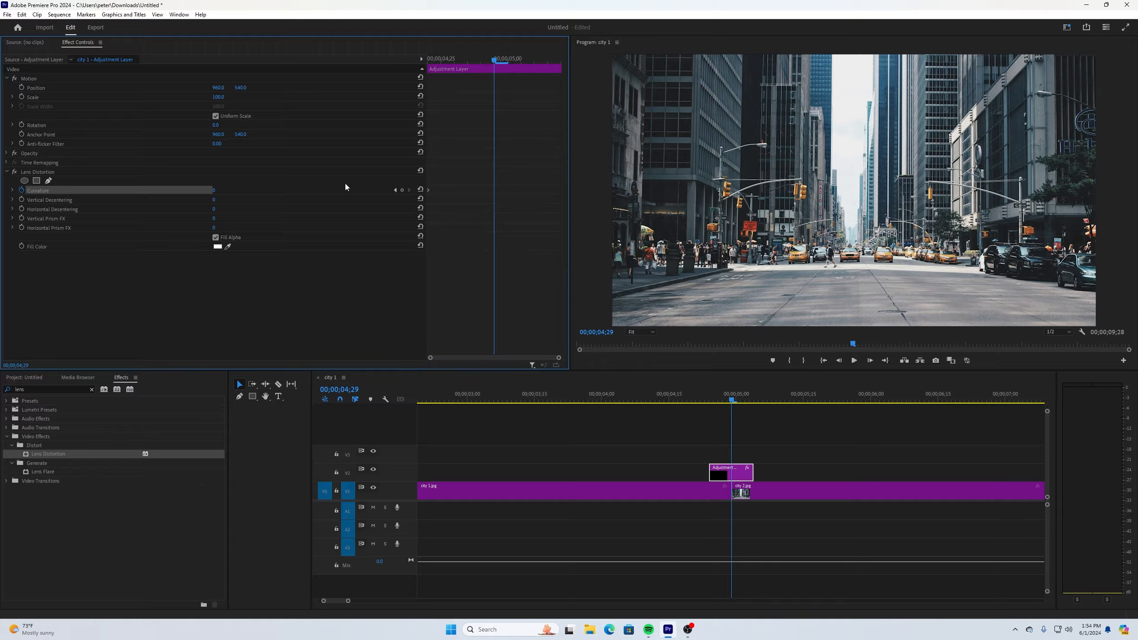
pyautogui.click(214, 191)
pyautogui.write('-50')
pyautogui.press('Return')
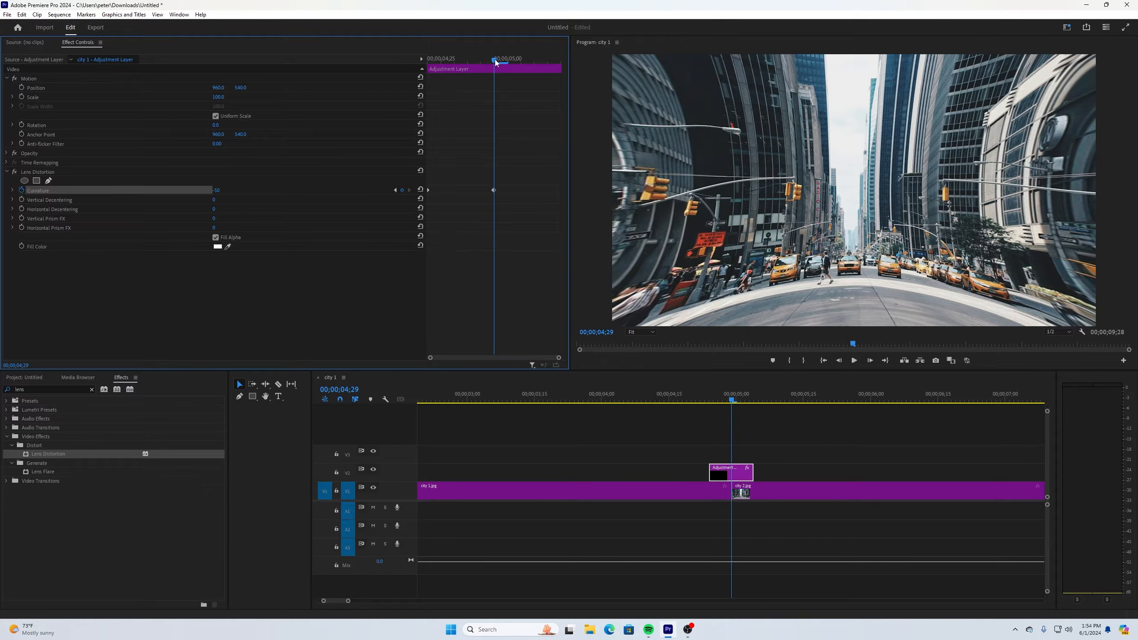
# Add a Curvature keyframe of 0 at the end of the adjustment layer, at 00;00;05;04
pyautogui.moveTo(499, 64); pyautogui.dragTo(654, 137)
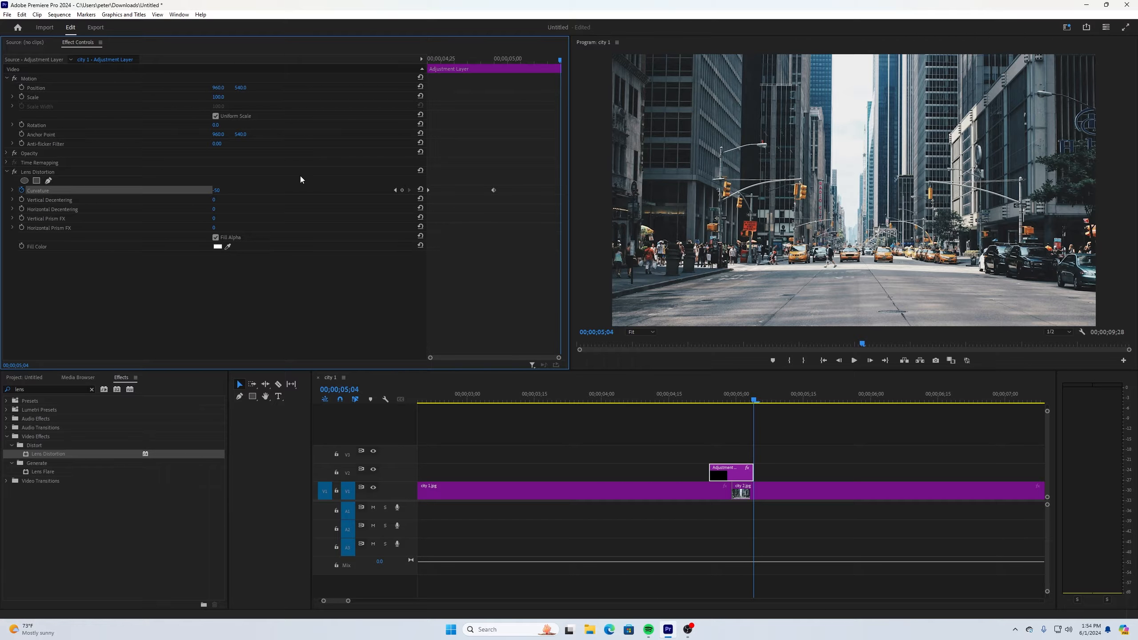
pyautogui.click(221, 191)
pyautogui.write('0')
pyautogui.press('Return')
# Play back the sequence from 00;00;04;16, just before the adjustment layer, to preview the lens distortion transition
pyautogui.moveTo(754, 400); pyautogui.dragTo(673, 401)
pyautogui.click(853, 362)
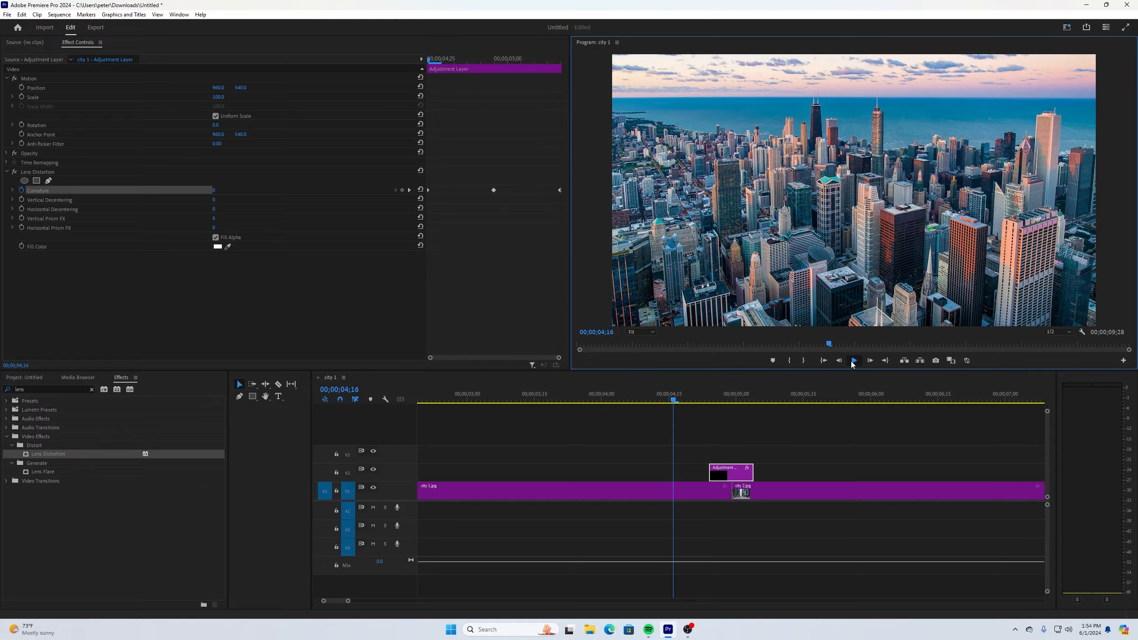
pyautogui.click(853, 361)
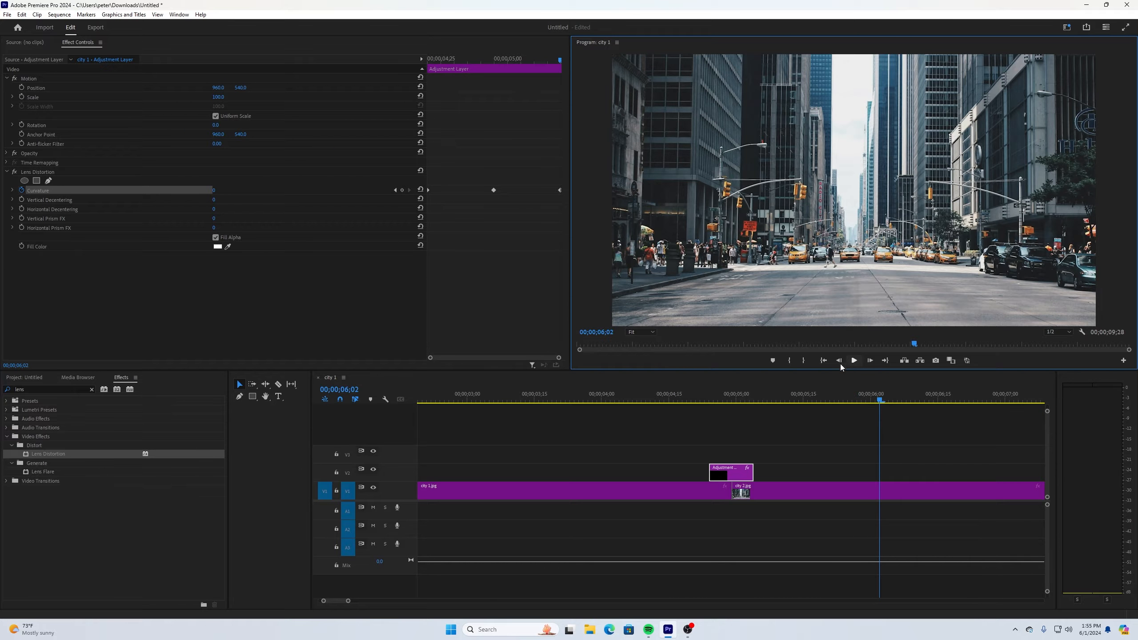
# Scrub back through the lens distortion transition to the cut at 00;00;04;29 to inspect the distorted frames
pyautogui.click(815, 400)
pyautogui.moveTo(814, 404); pyautogui.dragTo(790, 394)
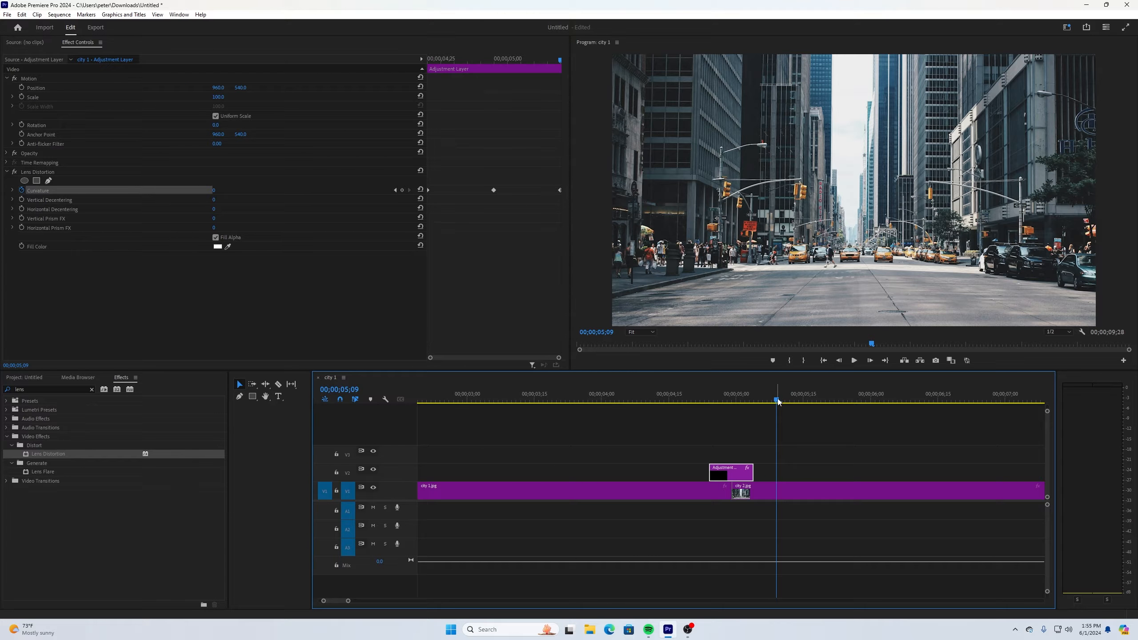
pyautogui.moveTo(777, 401); pyautogui.dragTo(720, 413)
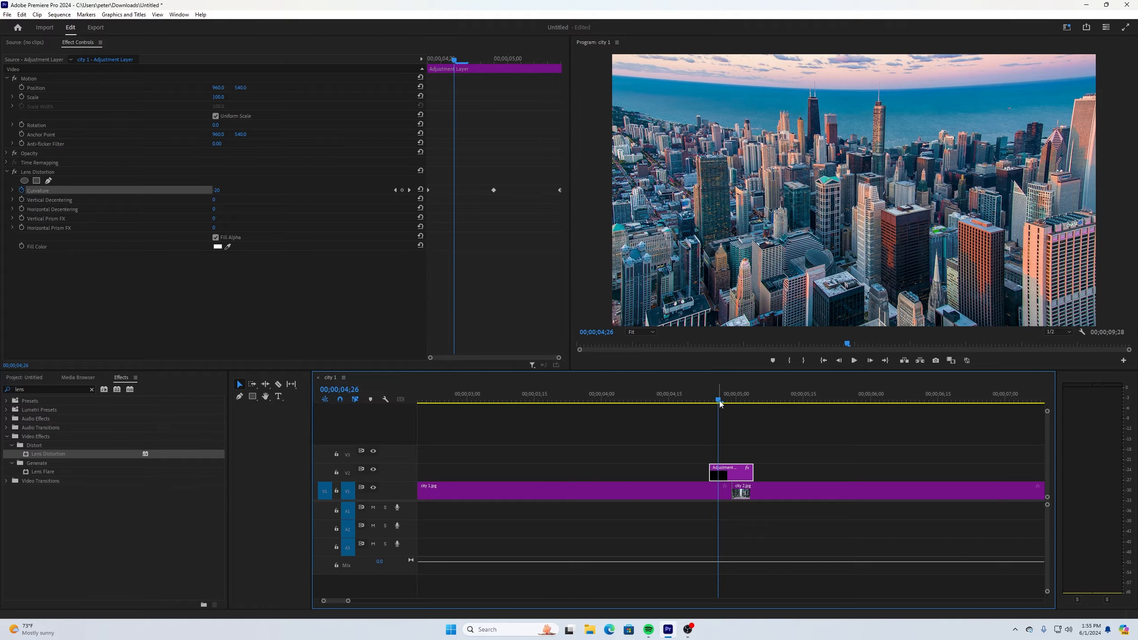
pyautogui.moveTo(720, 404)
pyautogui.mouseDown()
pyautogui.moveTo(742, 405)
pyautogui.moveTo(708, 404)
pyautogui.moveTo(719, 405)
pyautogui.mouseUp()
pyautogui.click(731, 401)
pyautogui.moveTo(731, 401); pyautogui.dragTo(733, 402)
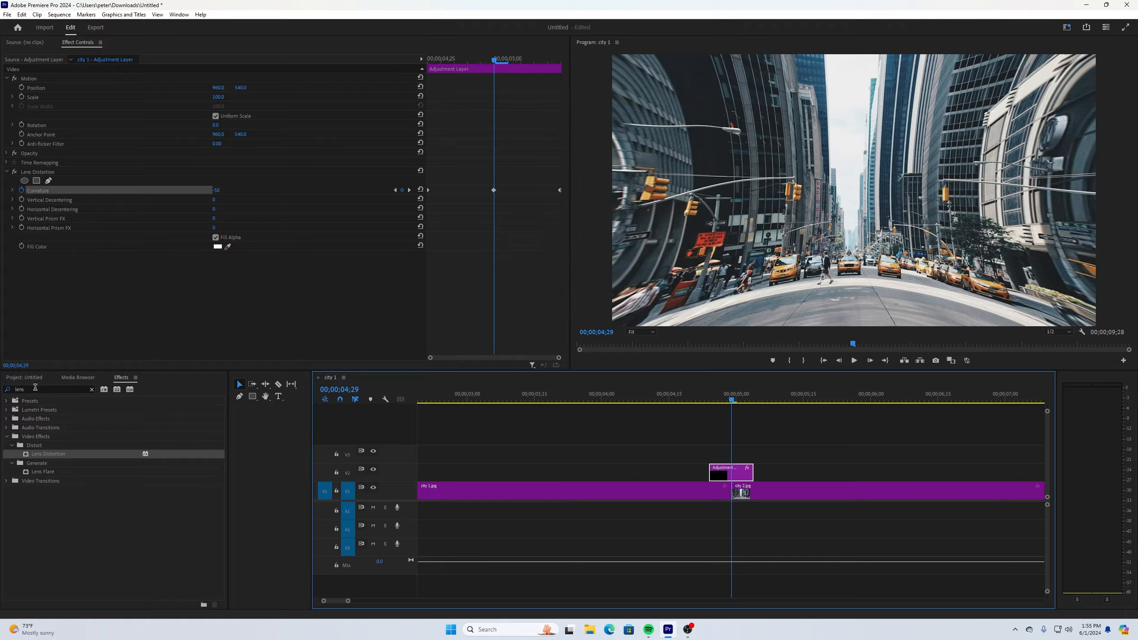
# Find the Fast Color Corrector effect with the search term "fast" and apply it to the adjustment layer over the cut
pyautogui.click(35, 388)
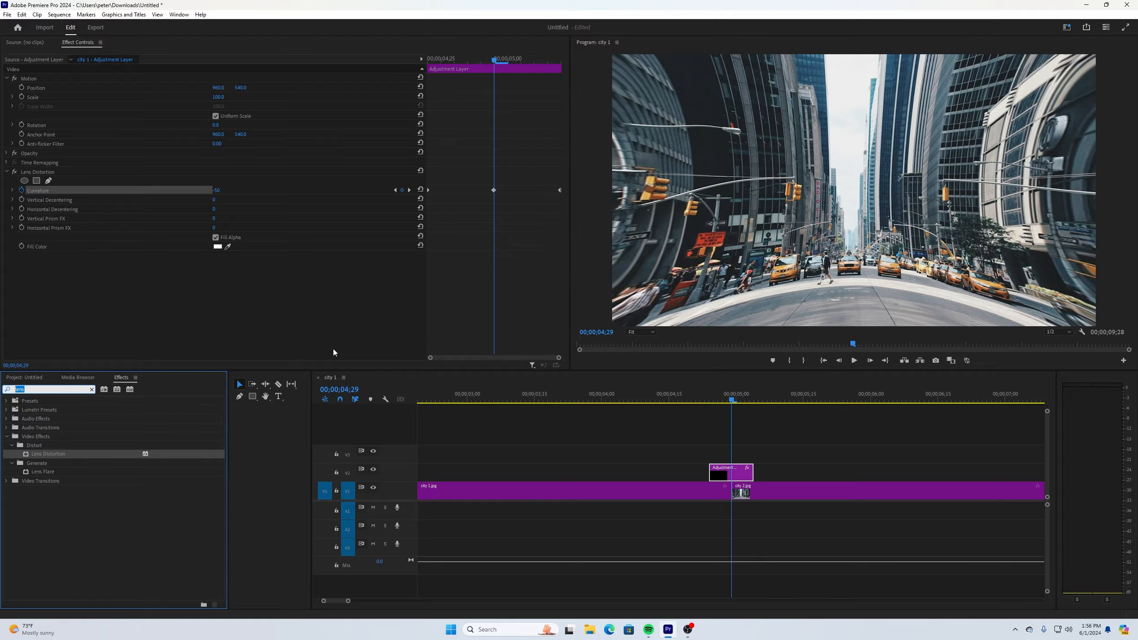
pyautogui.write('fast')
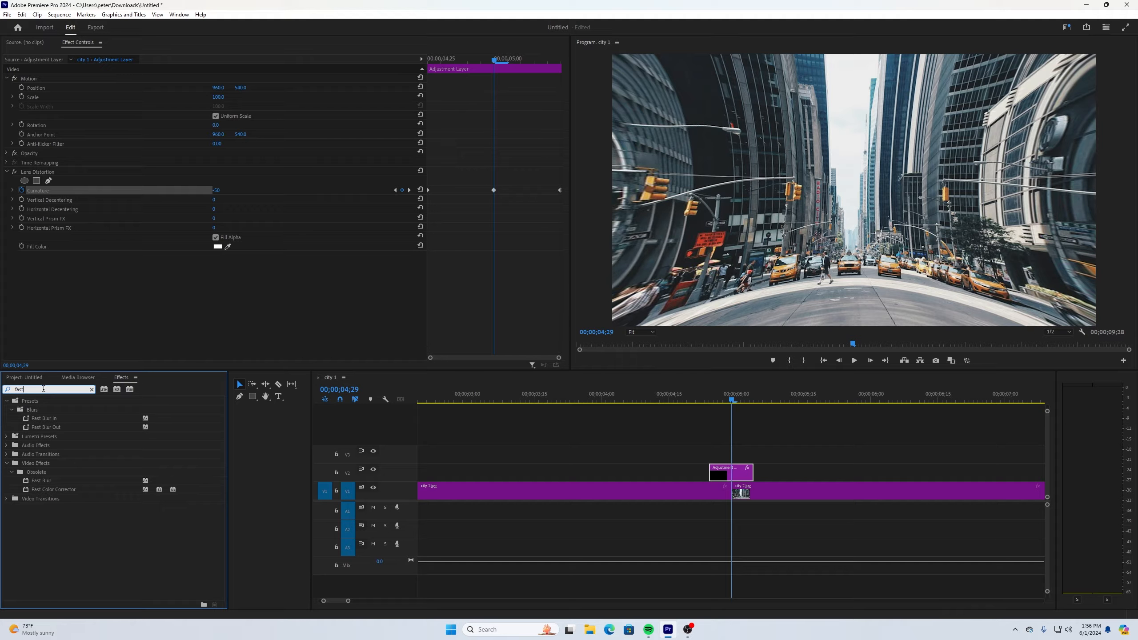
pyautogui.doubleClick(30, 389)
pyautogui.write('asc')
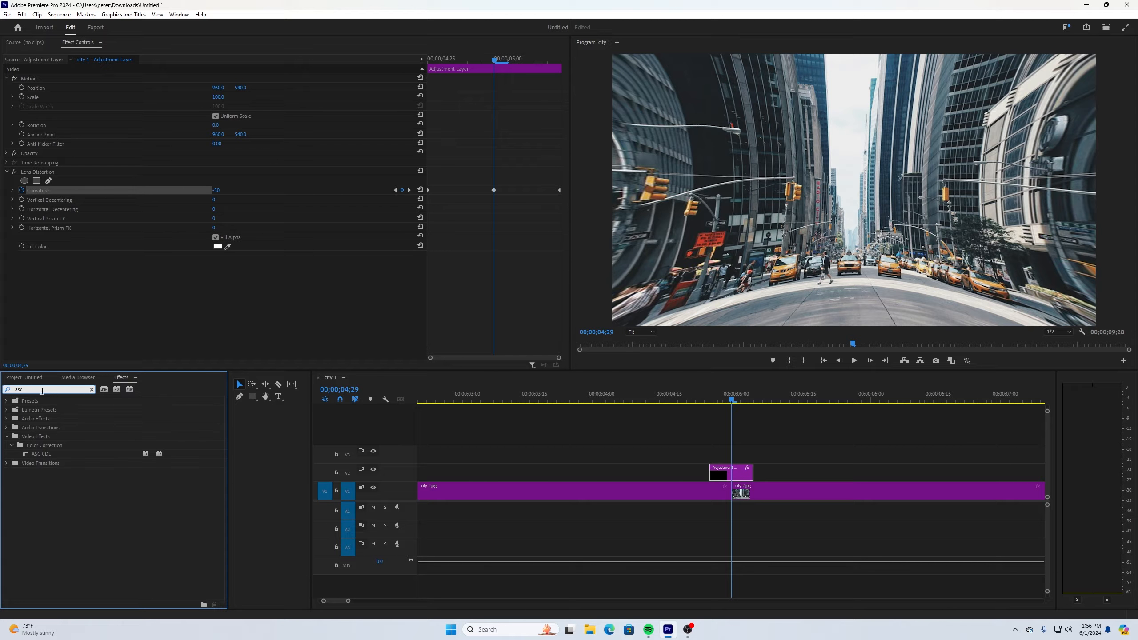
pyautogui.moveTo(42, 390); pyautogui.dragTo(3, 392)
pyautogui.write('fast')
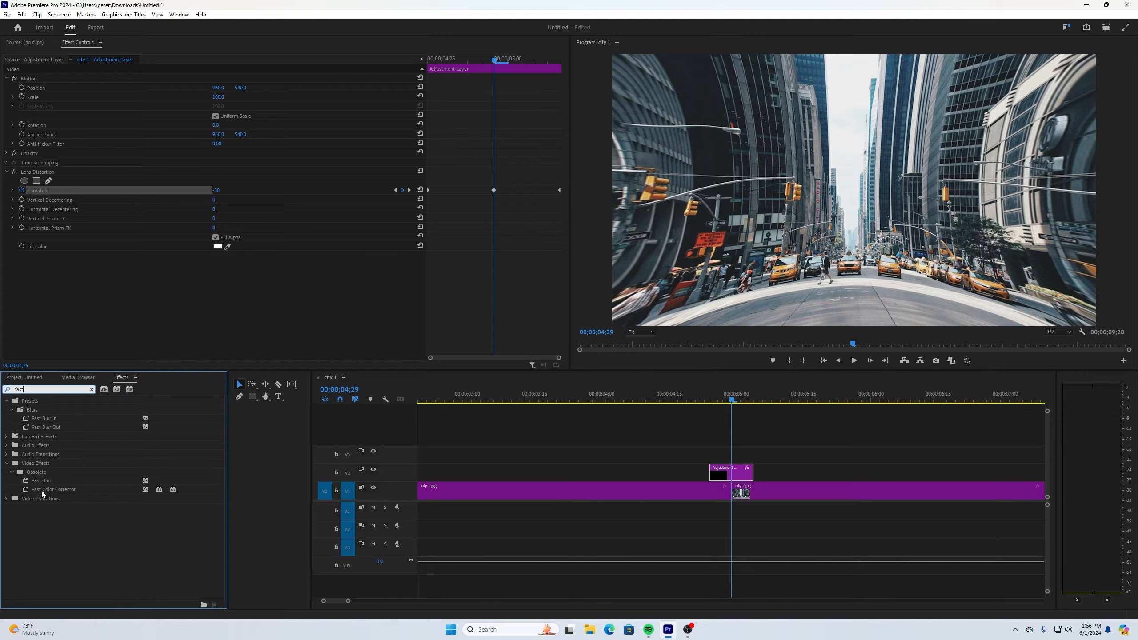
pyautogui.moveTo(38, 490); pyautogui.dragTo(726, 474)
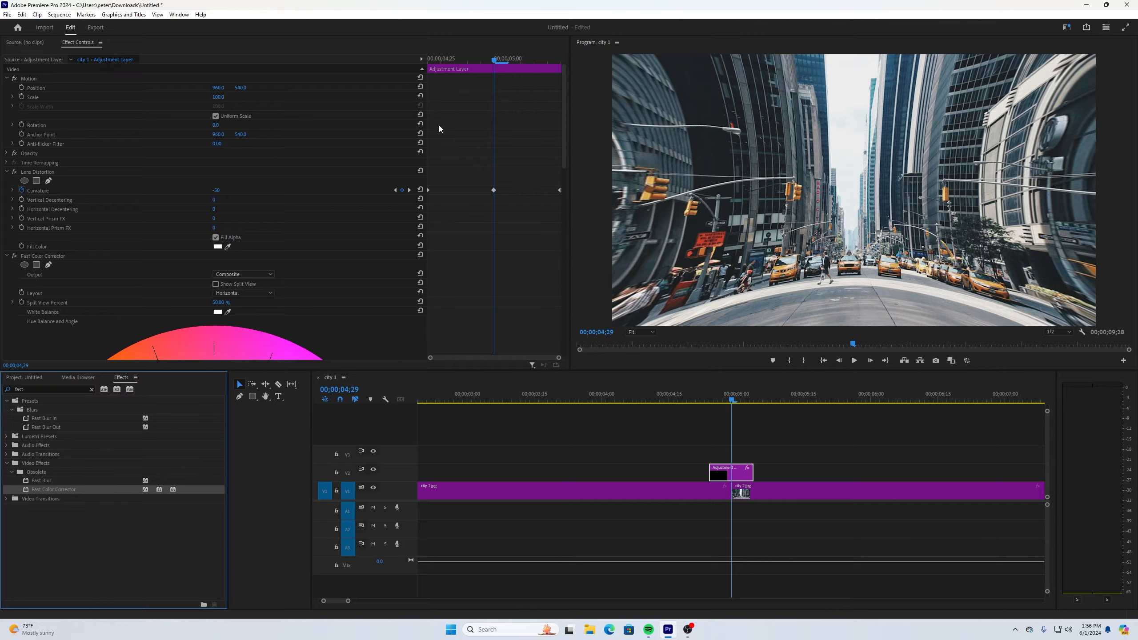
# Keyframe the Fast Color Corrector Saturation at 100 on the adjustment layer's start, 00;00;04;24, and at 0 on the cut, 00;00;04;29
pyautogui.moveTo(564, 105); pyautogui.dragTo(574, 296)
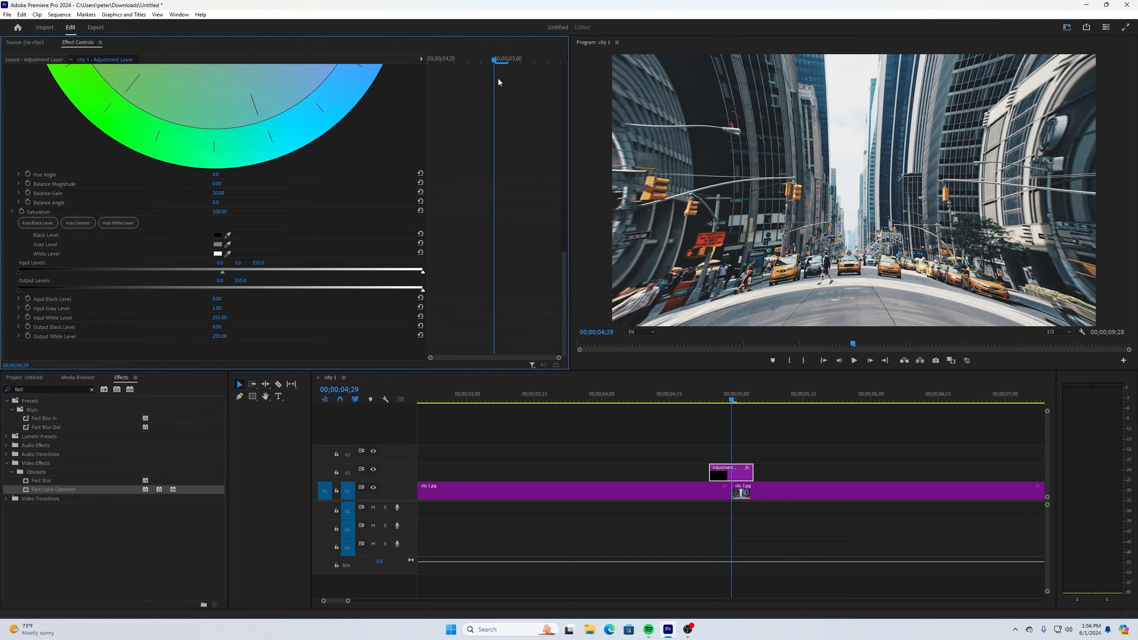
pyautogui.moveTo(494, 63); pyautogui.dragTo(428, 64)
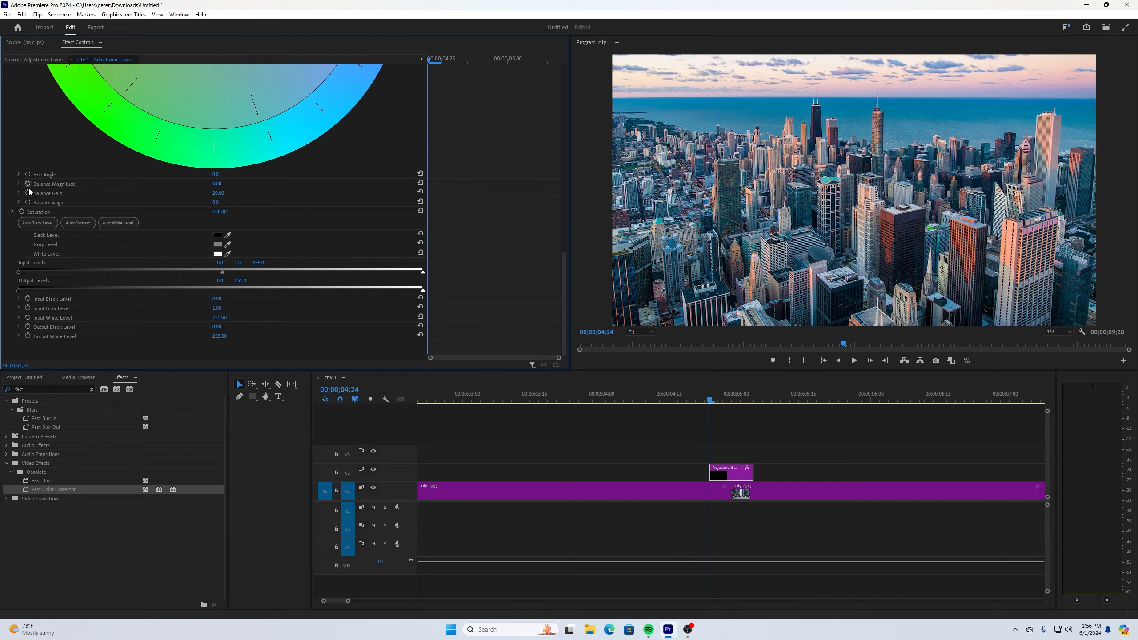
pyautogui.click(21, 214)
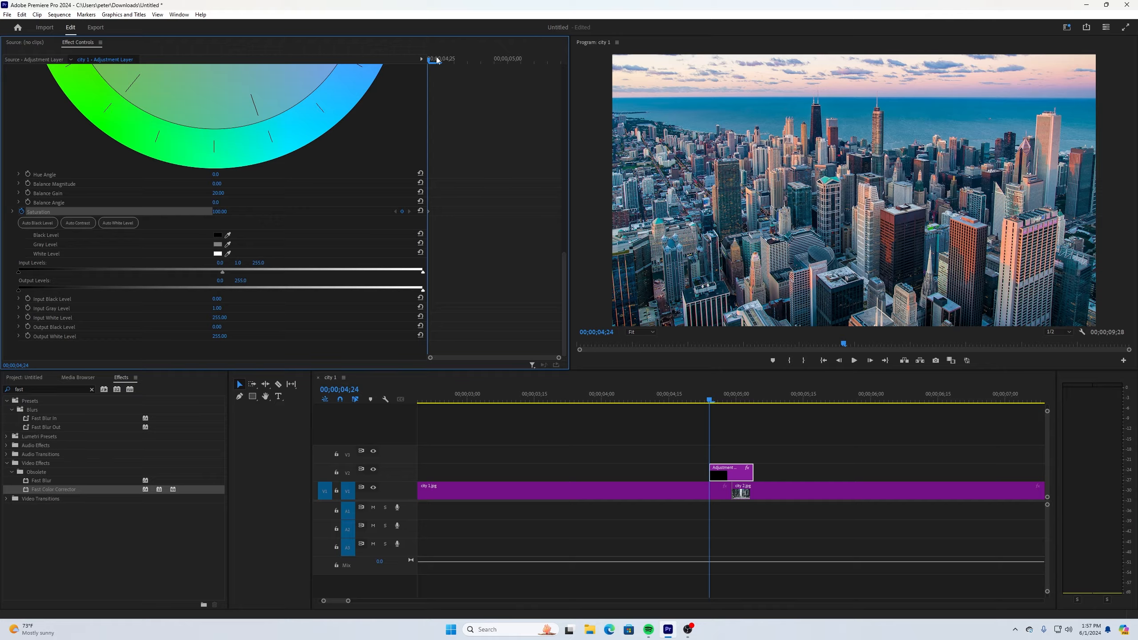
pyautogui.moveTo(437, 61); pyautogui.dragTo(493, 64)
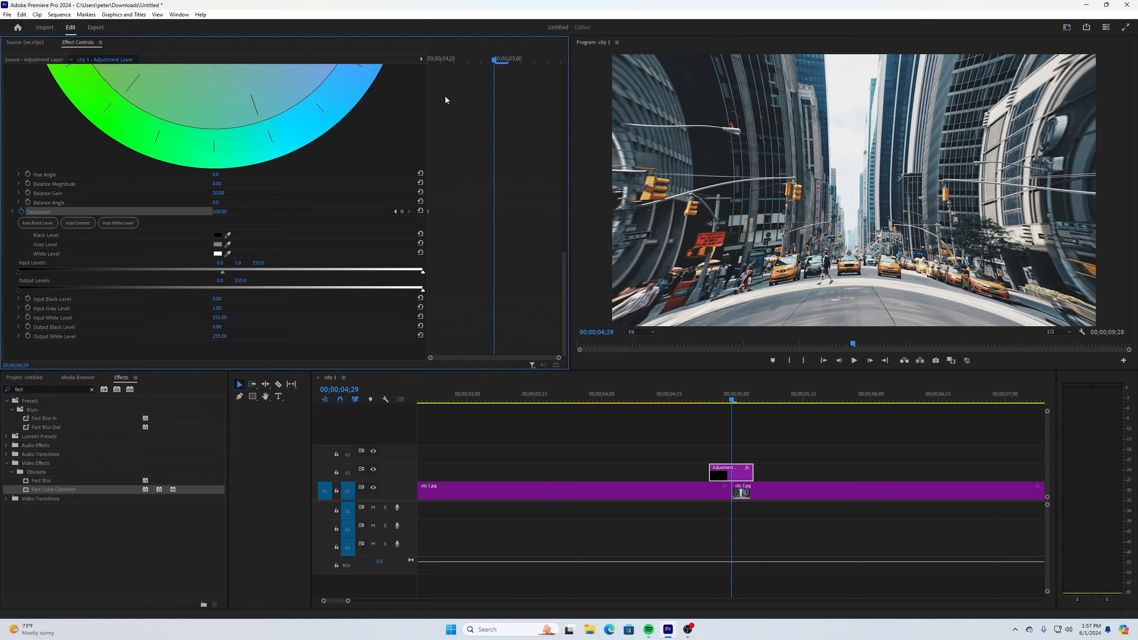
pyautogui.click(220, 212)
pyautogui.write('0')
pyautogui.press('Return')
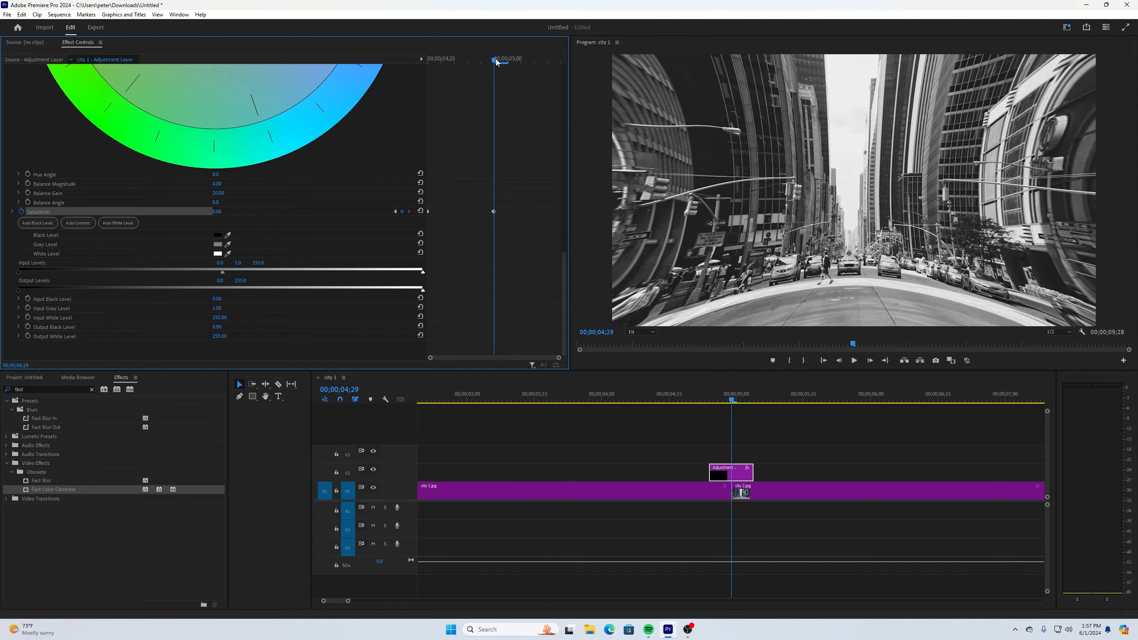
# Add a Saturation keyframe of 100 at the end of the adjustment layer, at 00;00;05;04
pyautogui.moveTo(499, 60); pyautogui.dragTo(558, 74)
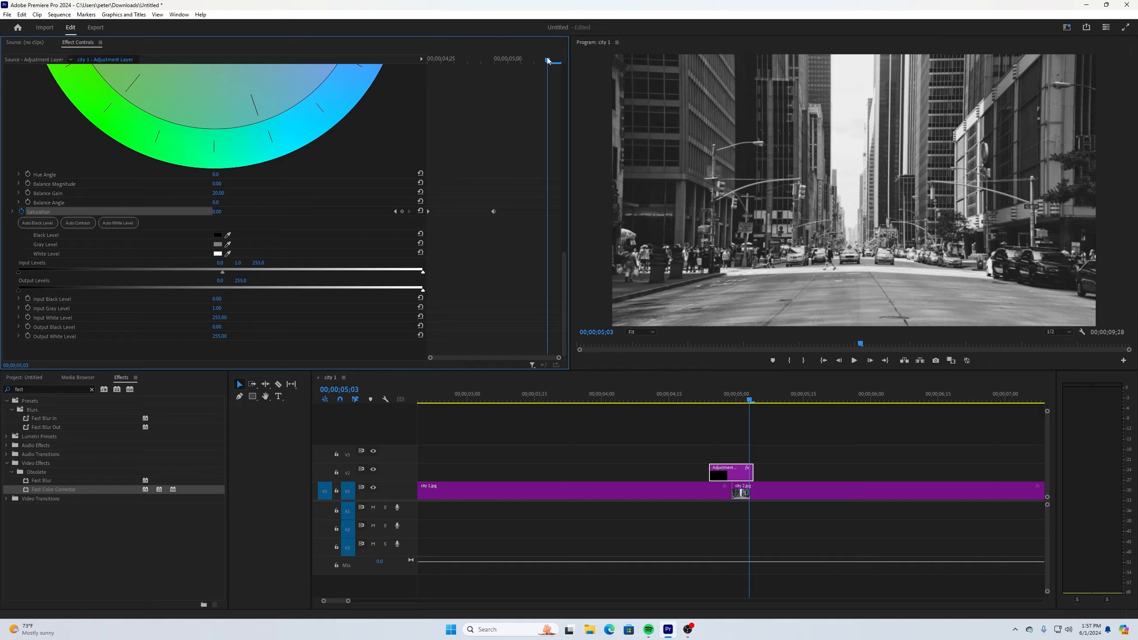
pyautogui.press('Right')
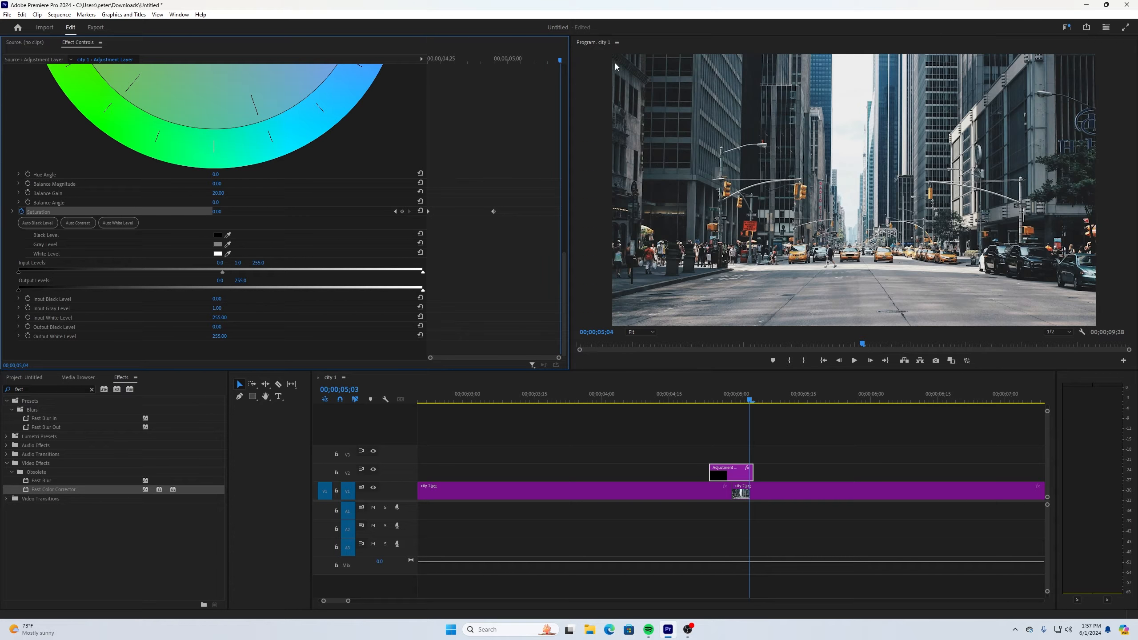
pyautogui.click(220, 211)
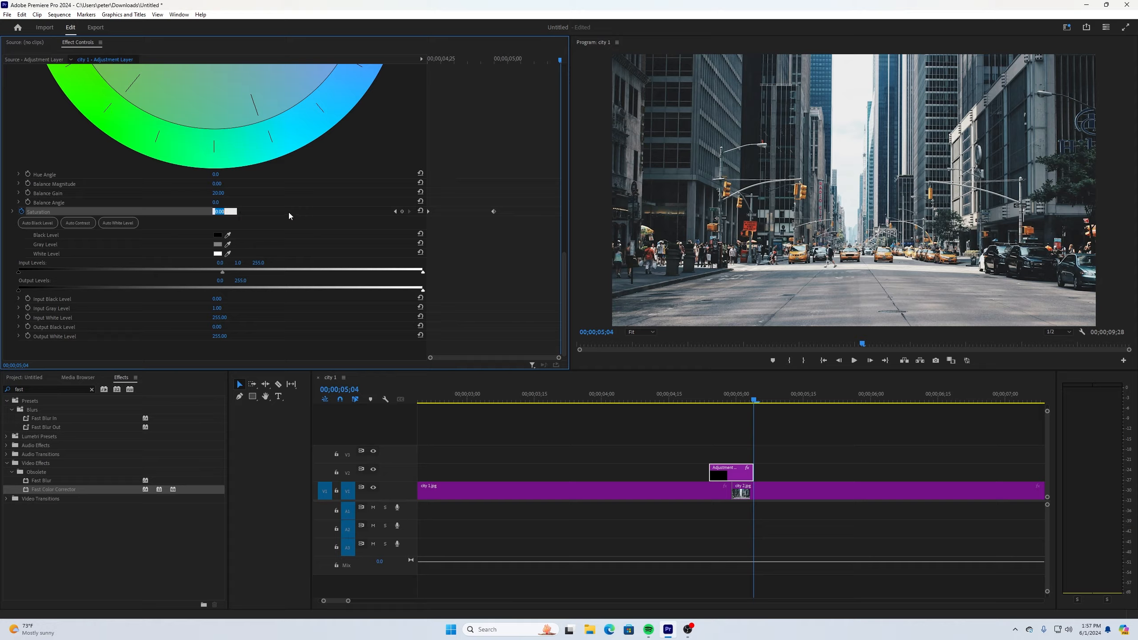
pyautogui.write('10')
pyautogui.press('Return')
pyautogui.moveTo(759, 398)
pyautogui.mouseDown()
pyautogui.moveTo(703, 399)
pyautogui.moveTo(749, 399)
pyautogui.mouseUp()
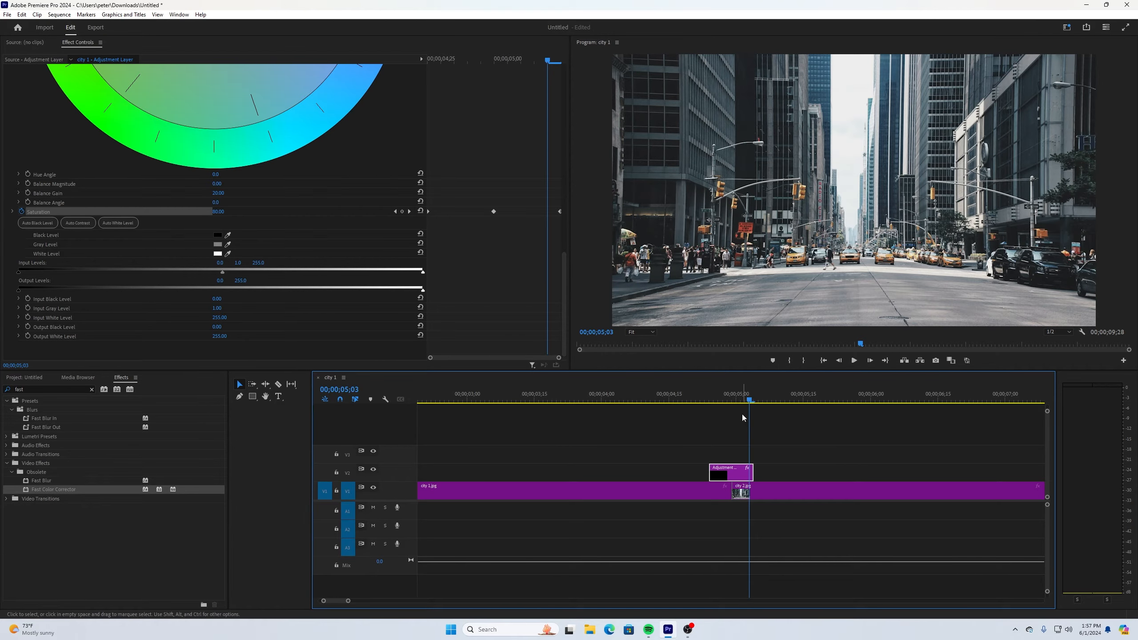
# Append another city 1.jpg clip after city 2.jpg on the video track and duplicate the finished adjustment layer over the new cut
pyautogui.scroll(-1, 791, 459)
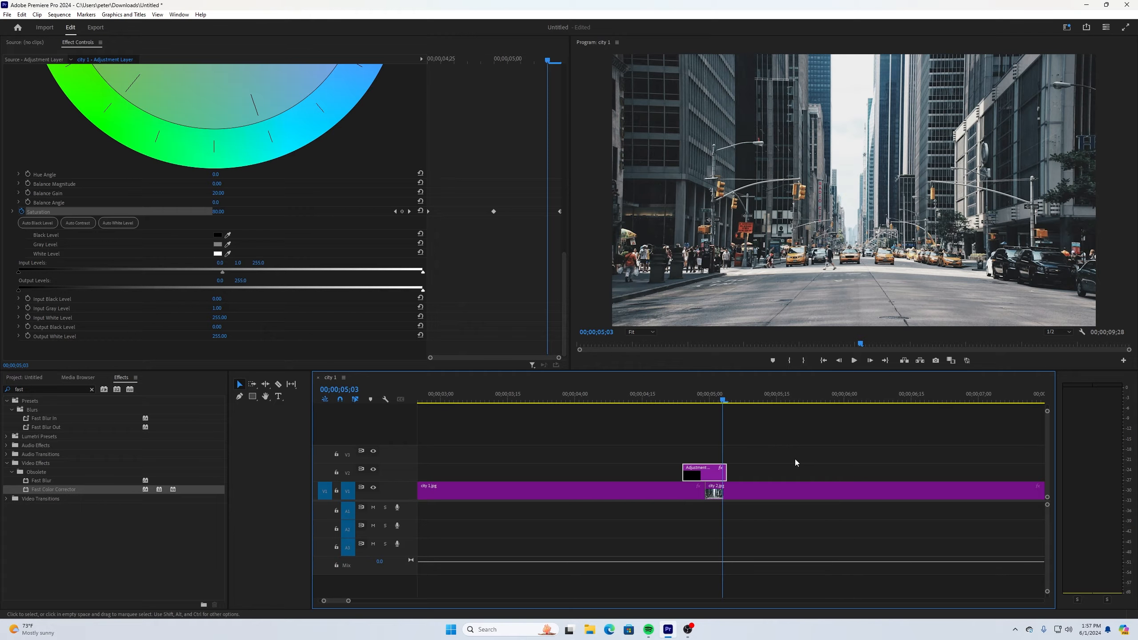
pyautogui.press('super')
pyautogui.click(839, 516)
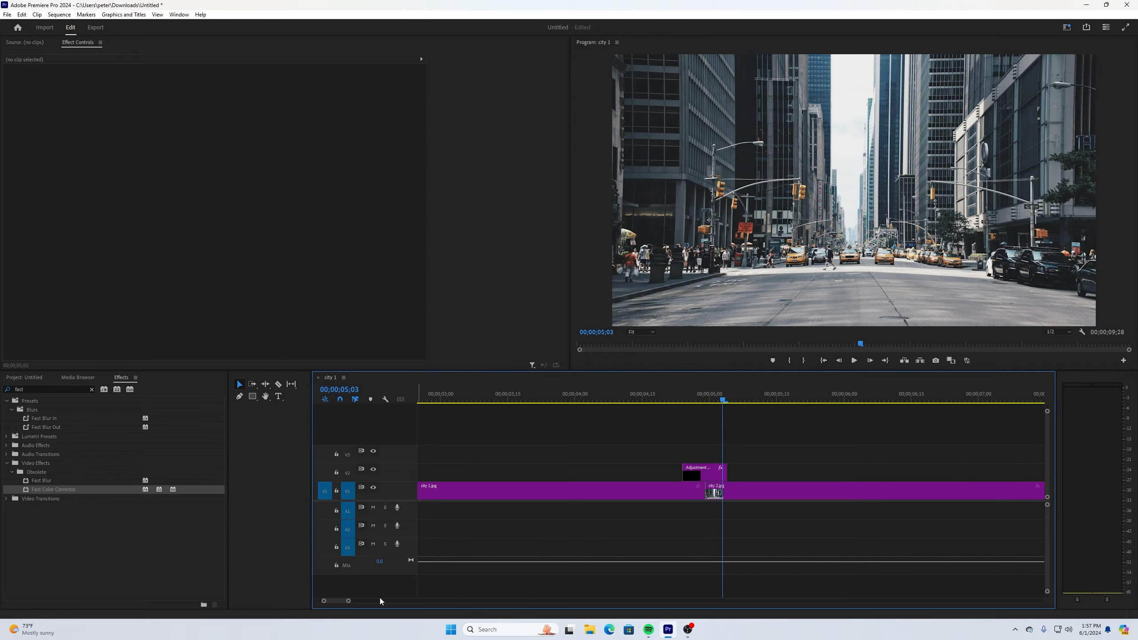
pyautogui.moveTo(348, 603); pyautogui.dragTo(372, 604)
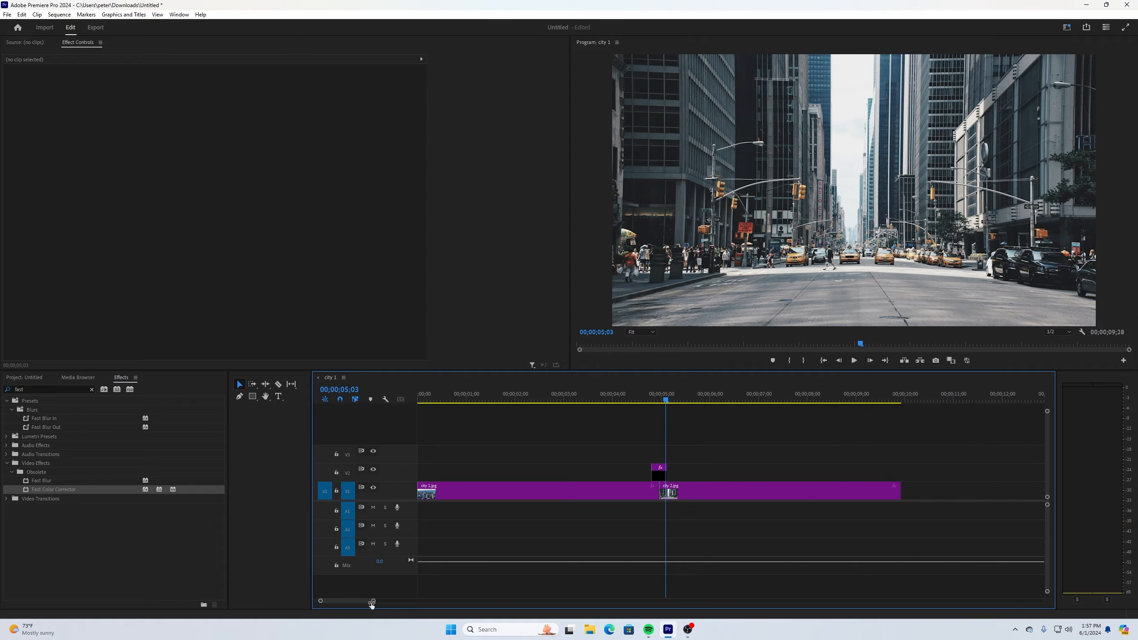
pyautogui.click(29, 376)
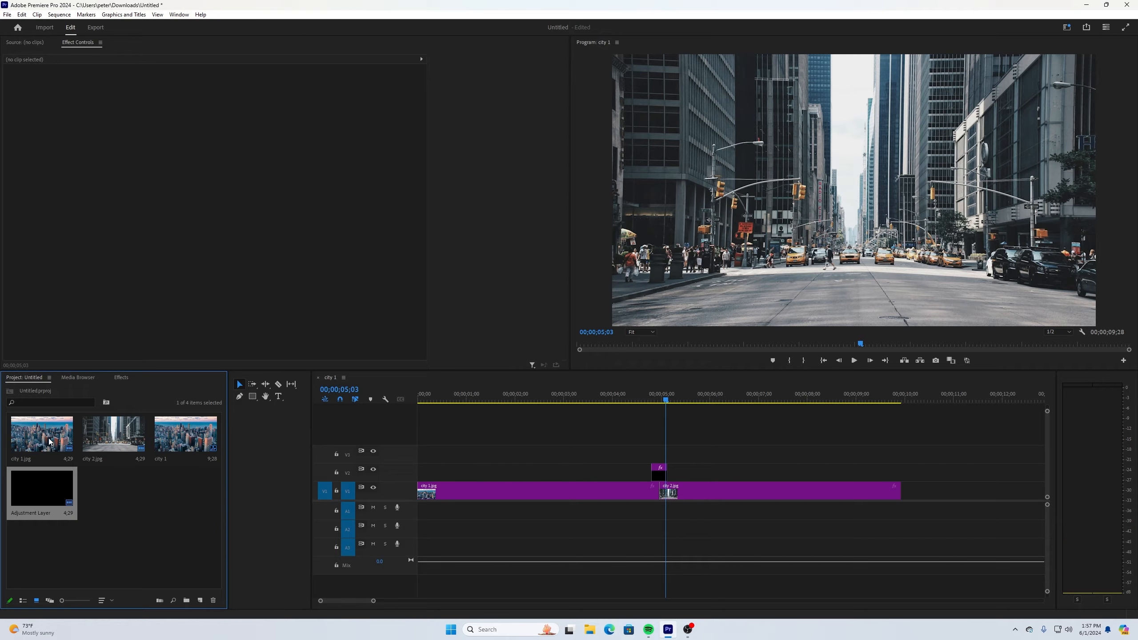
pyautogui.moveTo(50, 441); pyautogui.dragTo(905, 493)
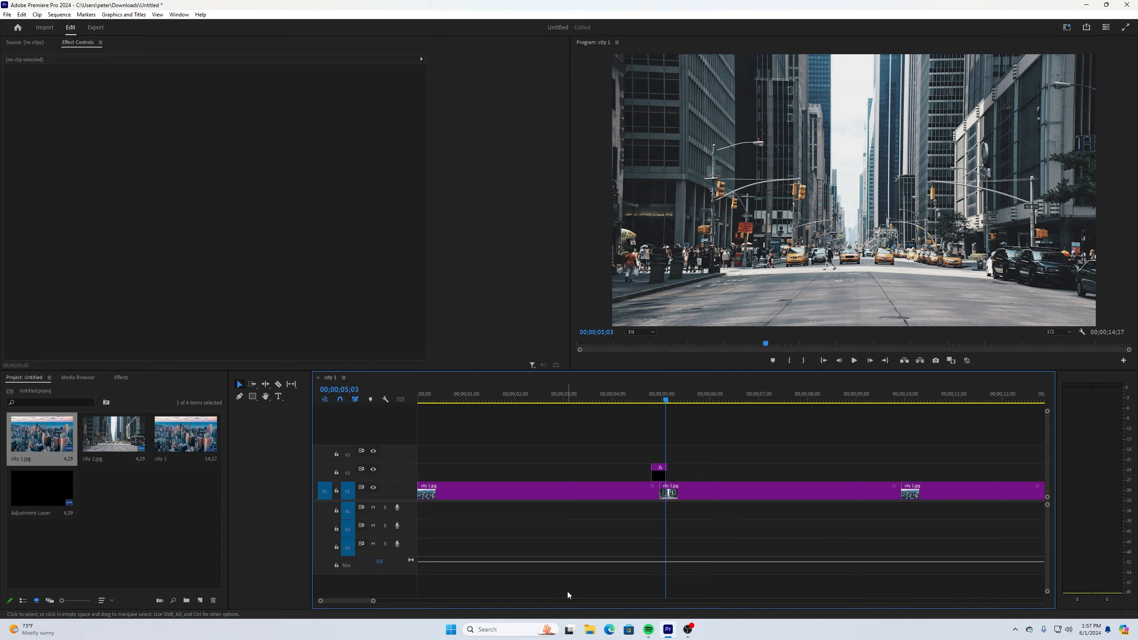
pyautogui.hscroll(3, 356, 602)
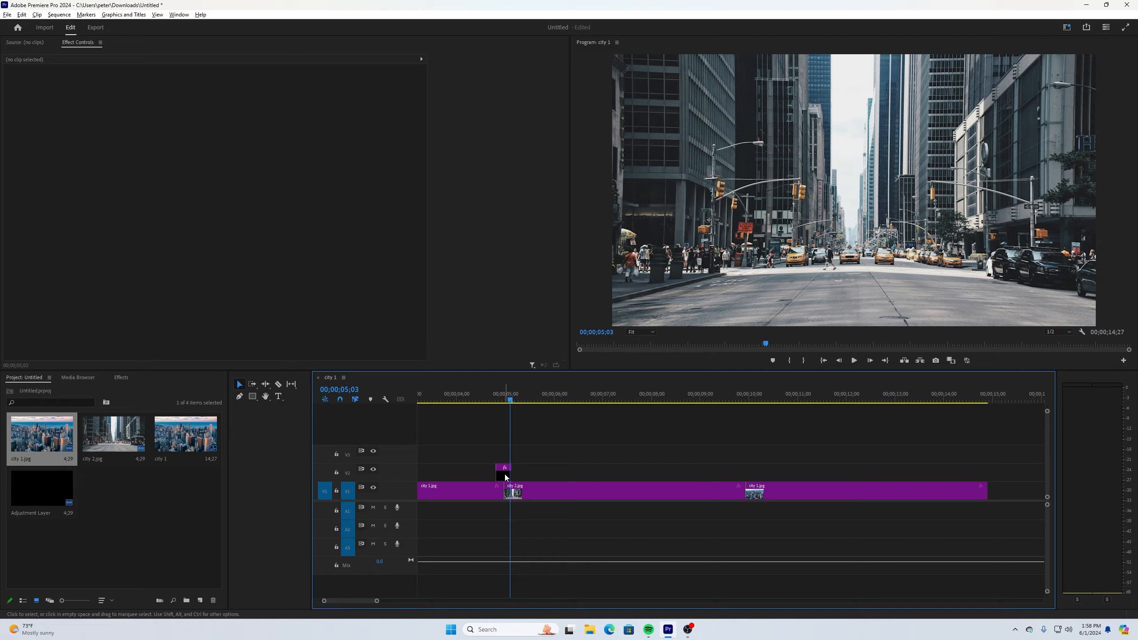
pyautogui.moveTo(504, 477); pyautogui.dragTo(744, 472)
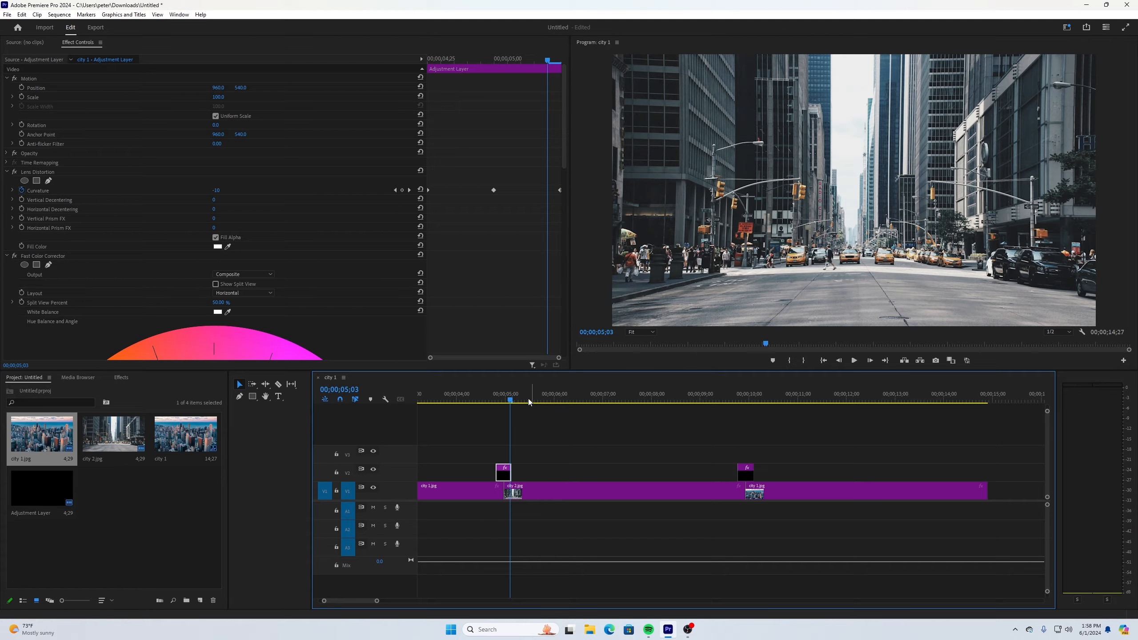
# Play back the sequence from 00;00;04;14 past the second adjustment layer to preview both transitions
pyautogui.moveTo(510, 401); pyautogui.dragTo(479, 408)
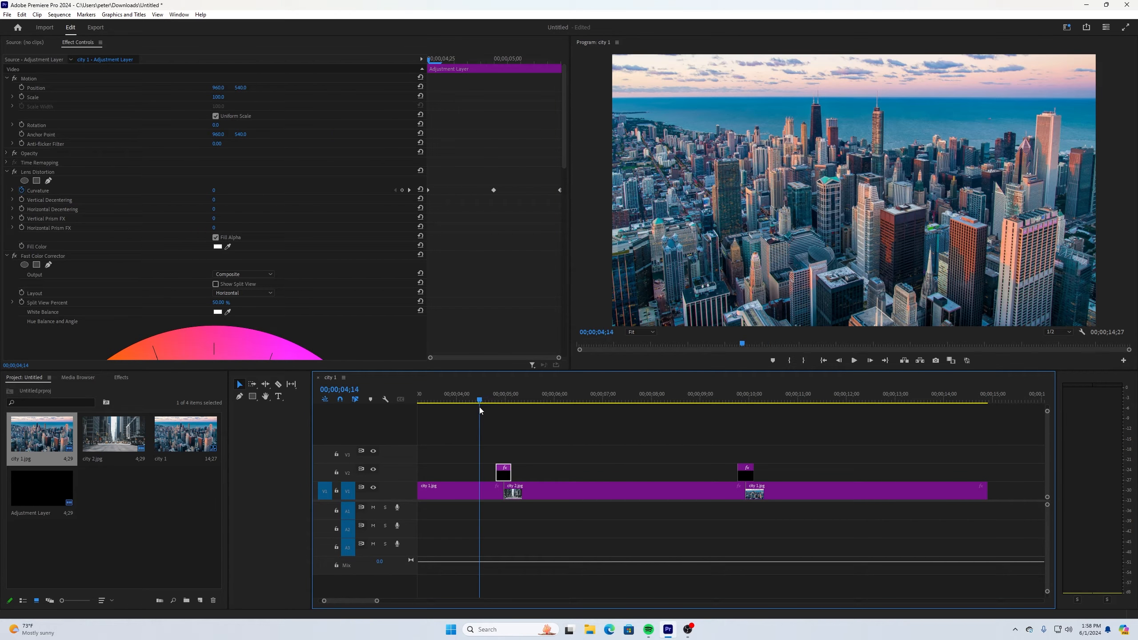
pyautogui.click(853, 360)
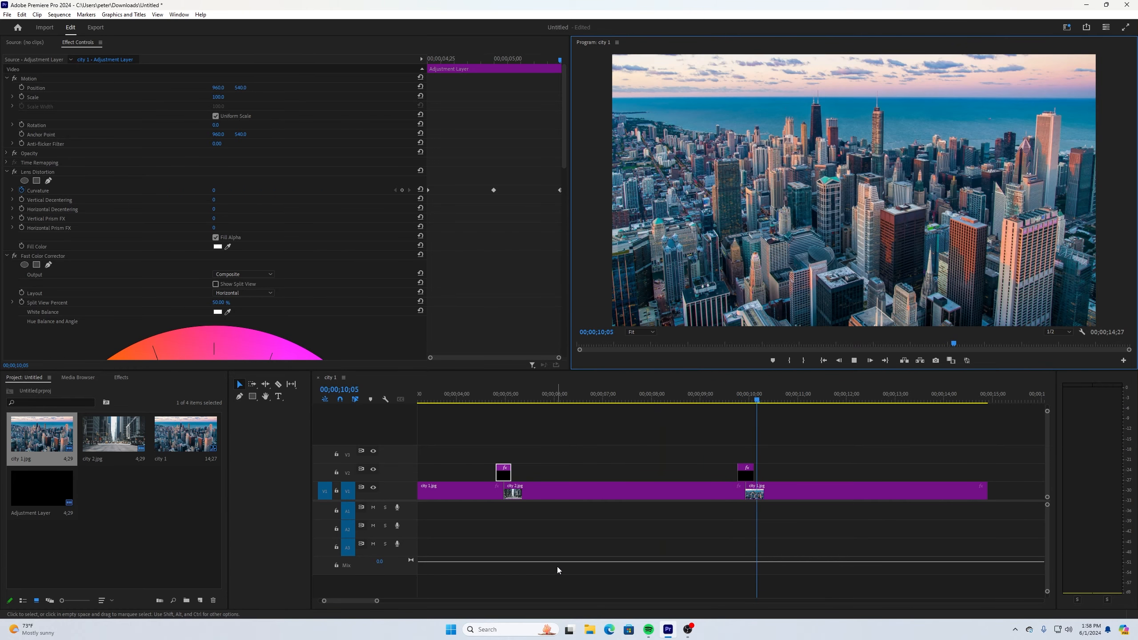
pyautogui.click(853, 360)
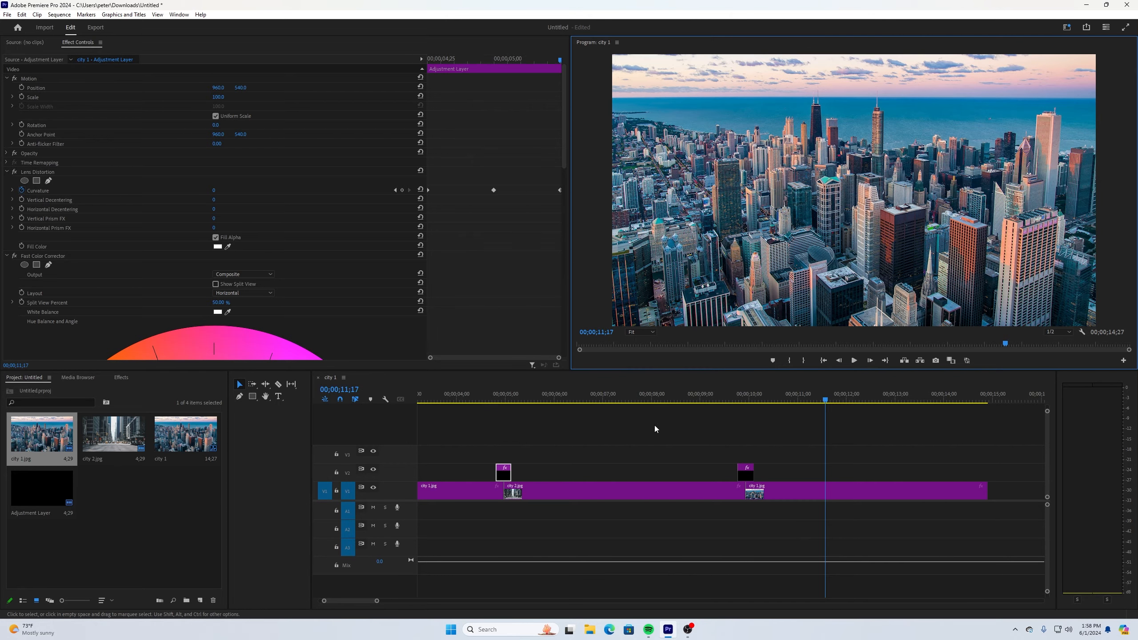
# Return to the first cut at 00;00;04;29 and step frame by frame across it to examine the change between the images
pyautogui.moveTo(827, 406); pyautogui.dragTo(501, 418)
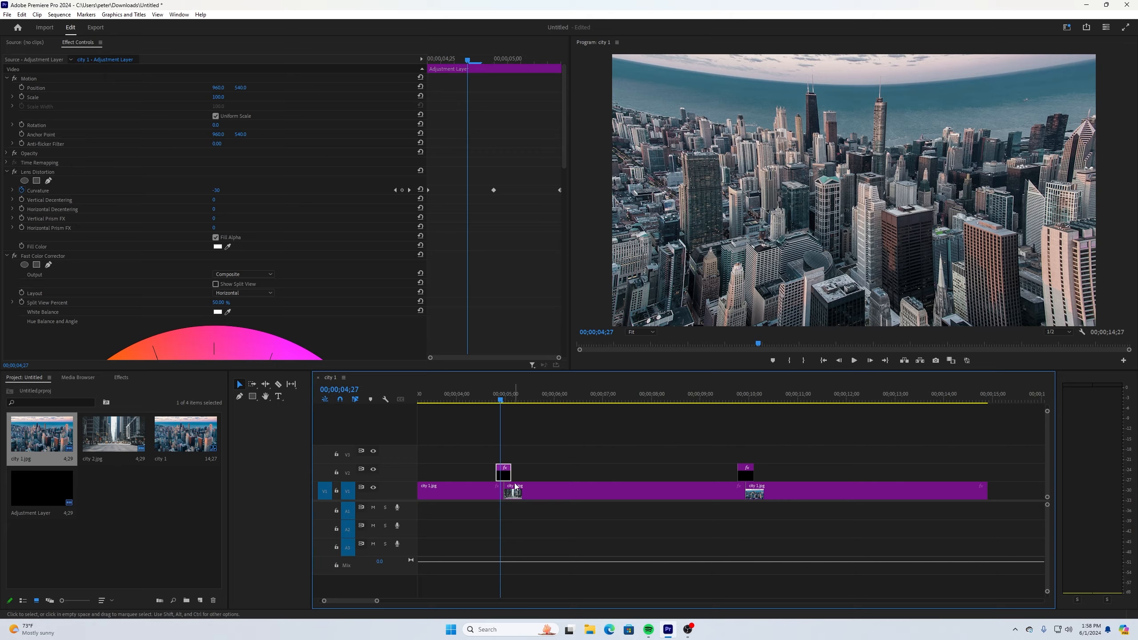
pyautogui.click(503, 400)
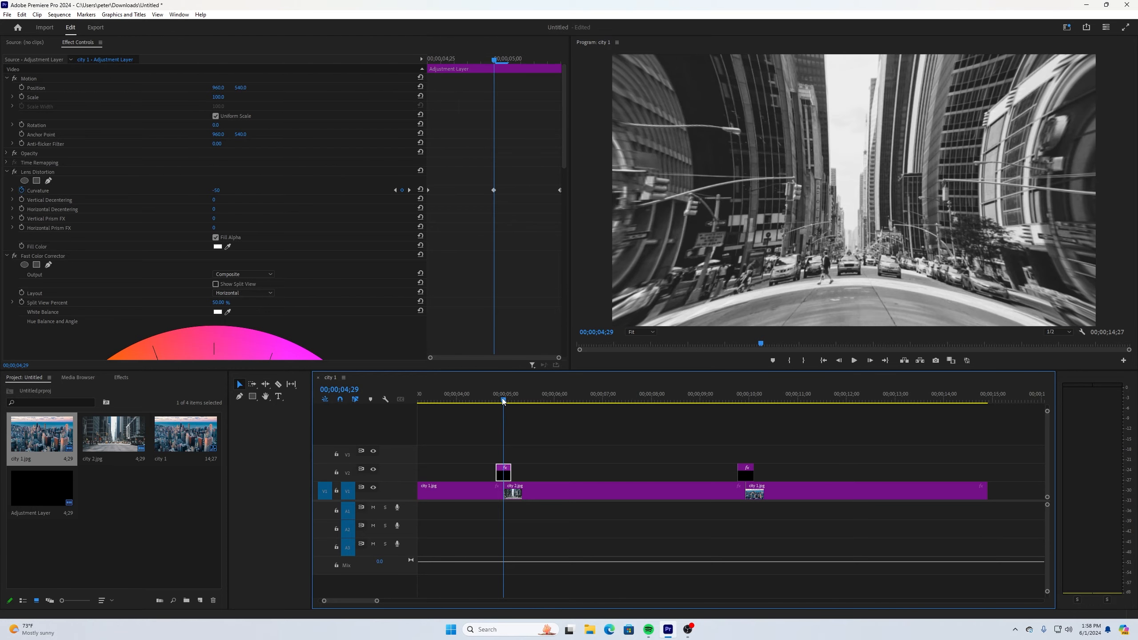
pyautogui.press('Left')
pyautogui.press('Right')
pyautogui.press('Left')
pyautogui.press('Right')
pyautogui.moveTo(502, 399); pyautogui.dragTo(503, 400)
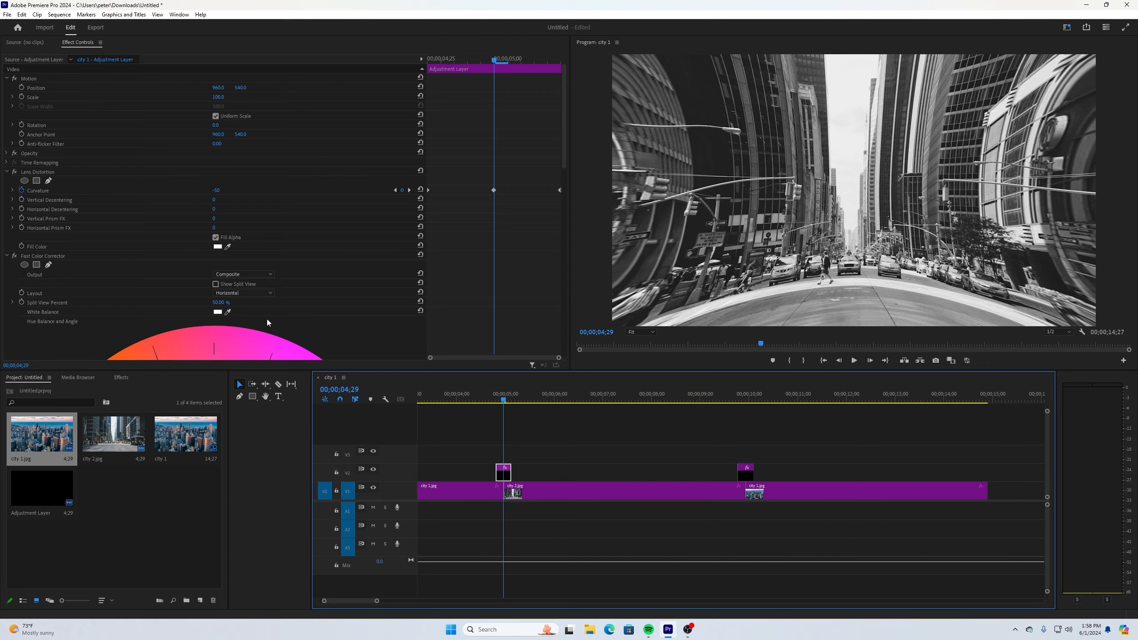
# Find Cross Dissolve with the search term "cross" and apply it to the cut between the first city 1.jpg and city 2.jpg
pyautogui.click(120, 378)
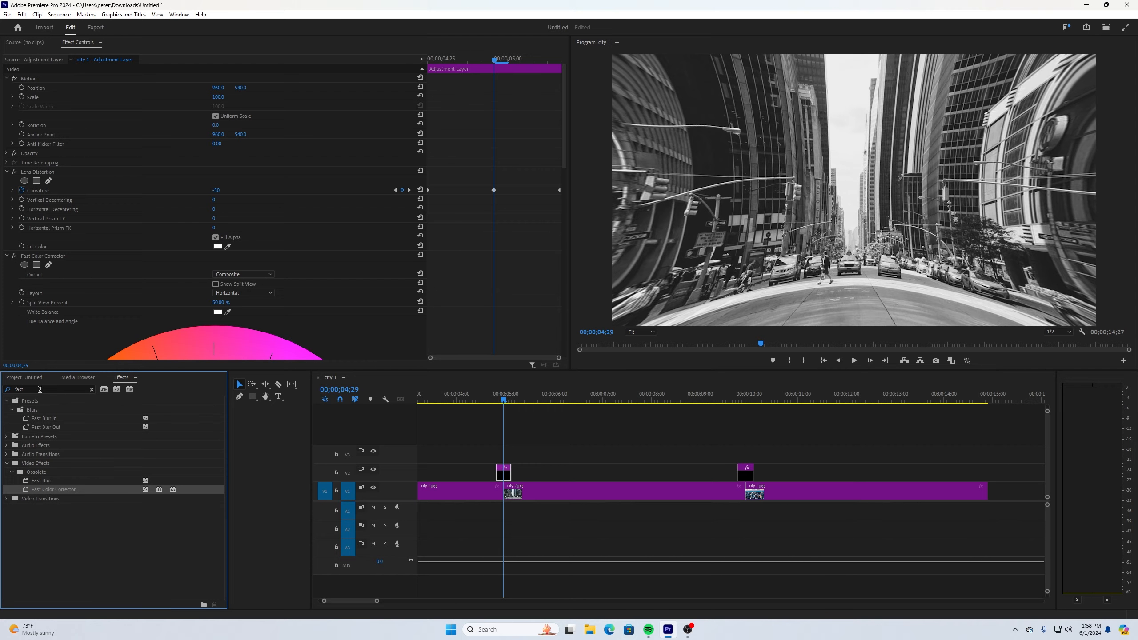
pyautogui.click(5, 390)
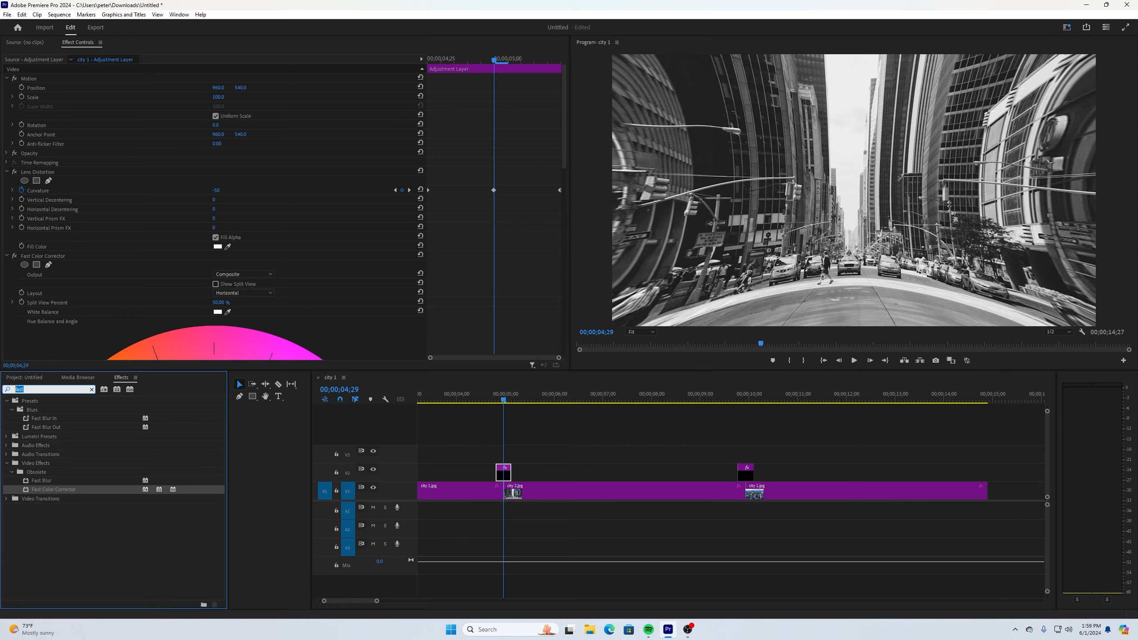
pyautogui.write('cross')
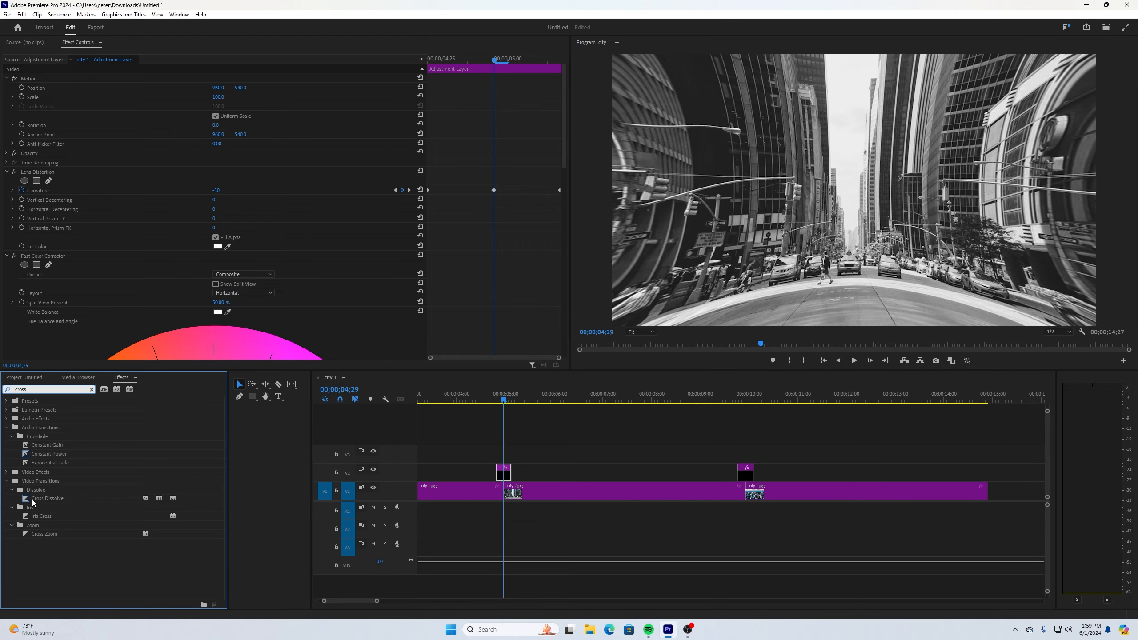
pyautogui.moveTo(34, 501); pyautogui.dragTo(508, 502)
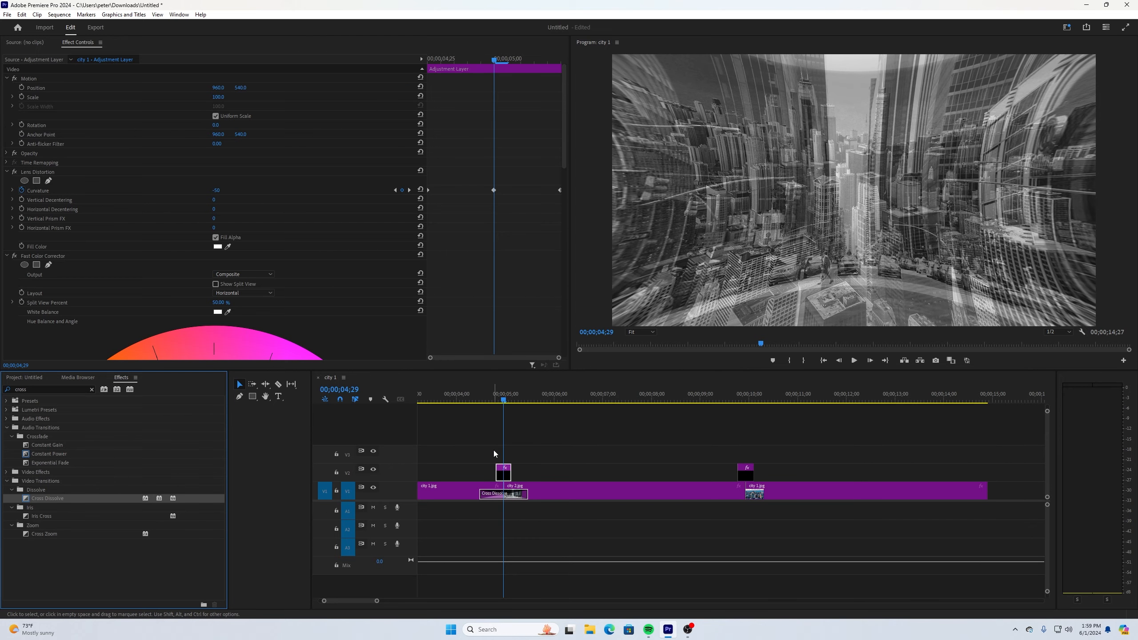
# Play back the first transition from 00;00;04;21 to preview the Cross Dissolve combined with the lens distortion
pyautogui.moveTo(505, 400)
pyautogui.mouseDown()
pyautogui.moveTo(489, 404)
pyautogui.moveTo(517, 404)
pyautogui.moveTo(491, 411)
pyautogui.mouseUp()
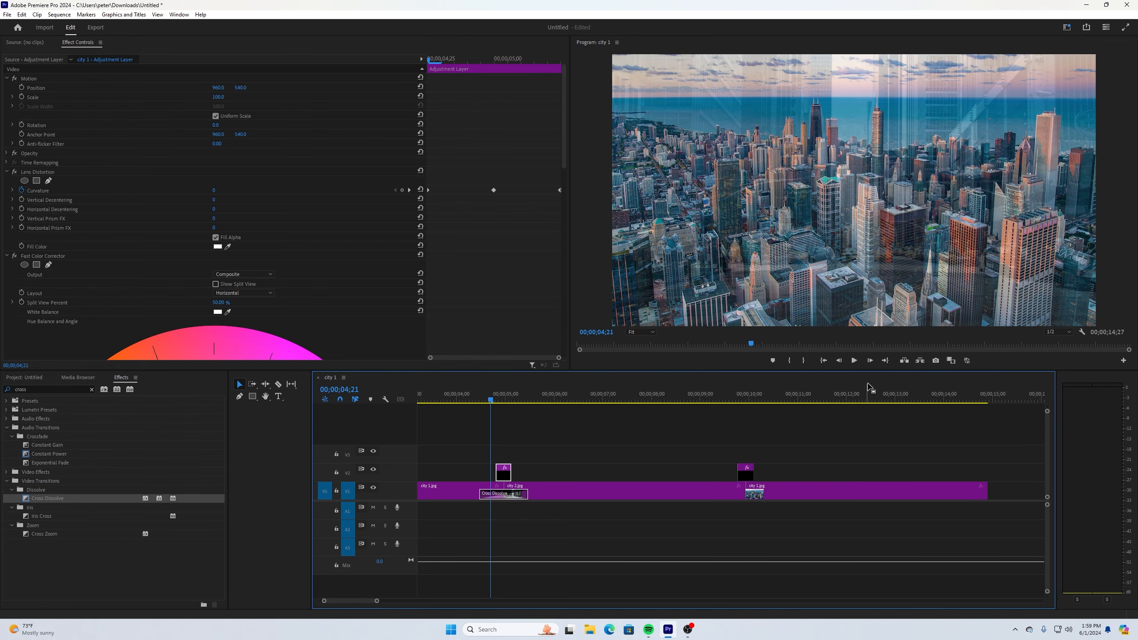
pyautogui.click(854, 363)
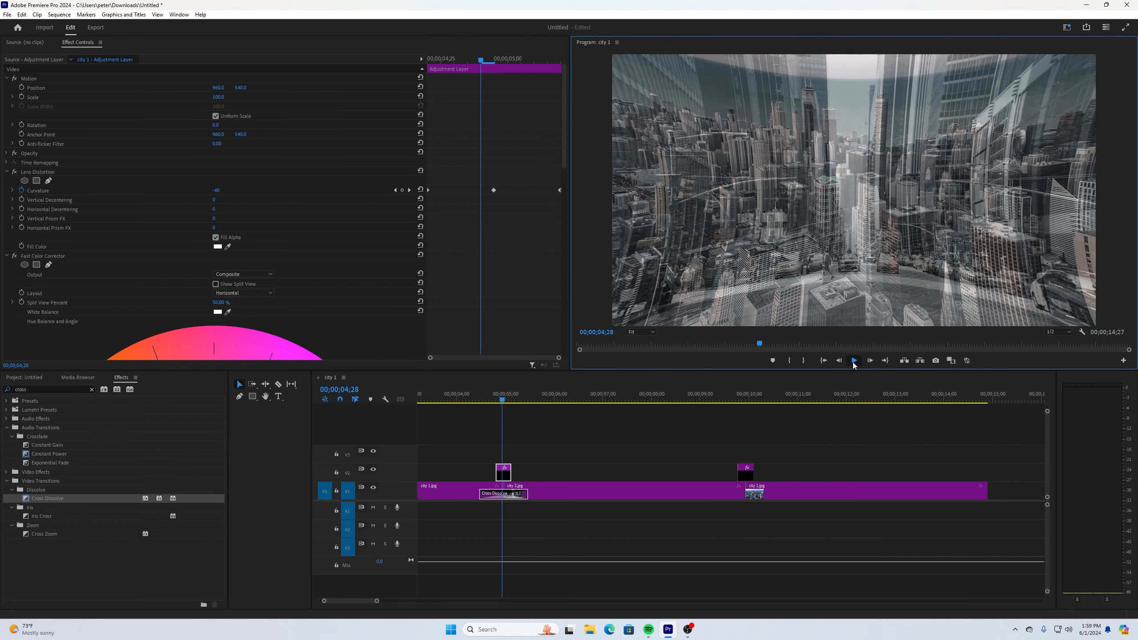
pyautogui.press('space')
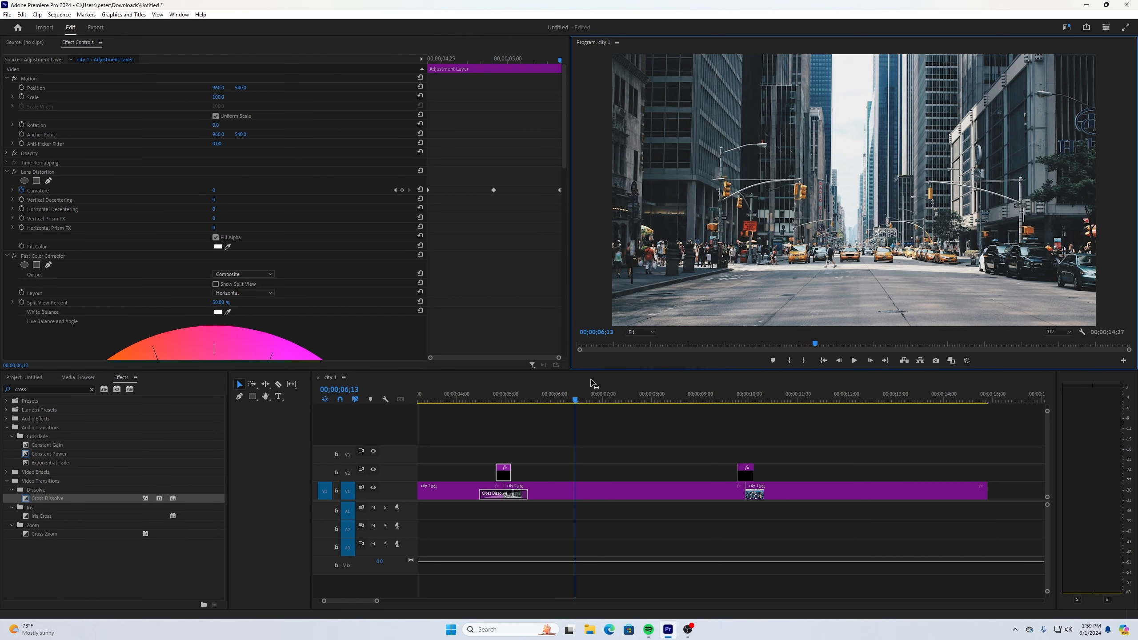
# Shorten the Cross Dissolve at the first cut to 00;00;00;04 and play back the transition from 00;00;04;01
pyautogui.moveTo(575, 402); pyautogui.dragTo(458, 402)
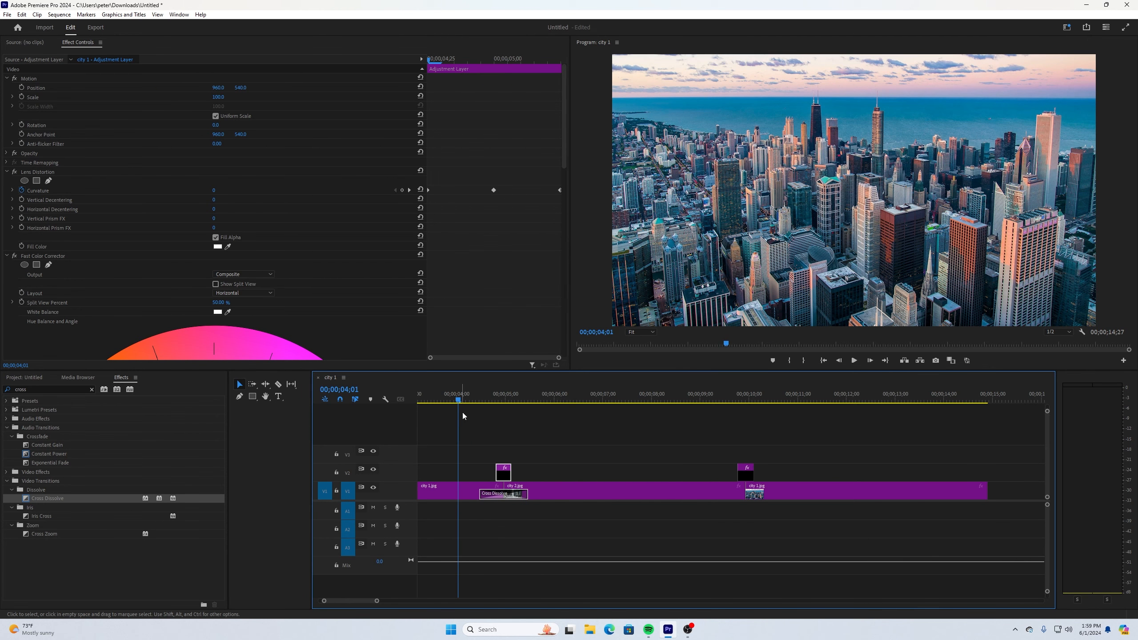
pyautogui.click(482, 496)
pyautogui.click(482, 496)
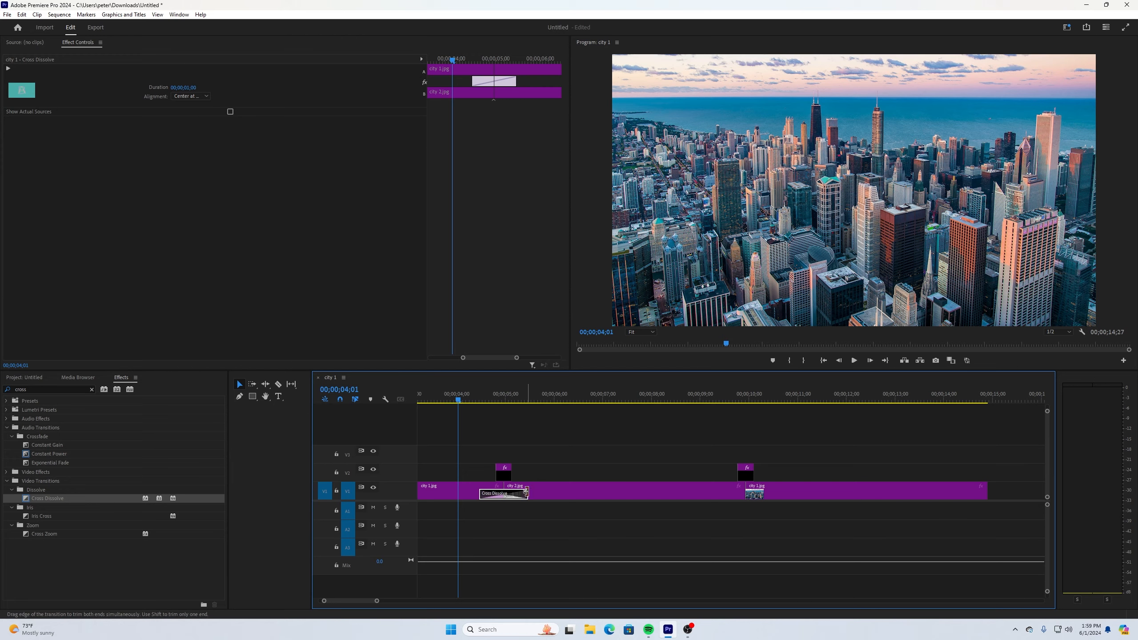
pyautogui.moveTo(526, 492); pyautogui.dragTo(504, 494)
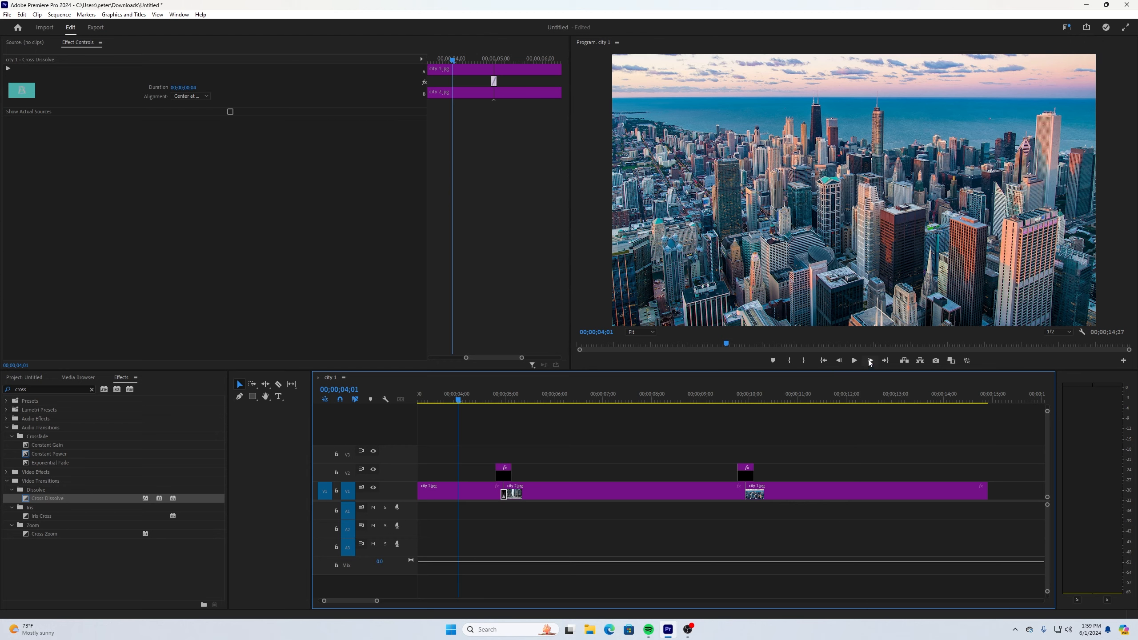
pyautogui.click(853, 361)
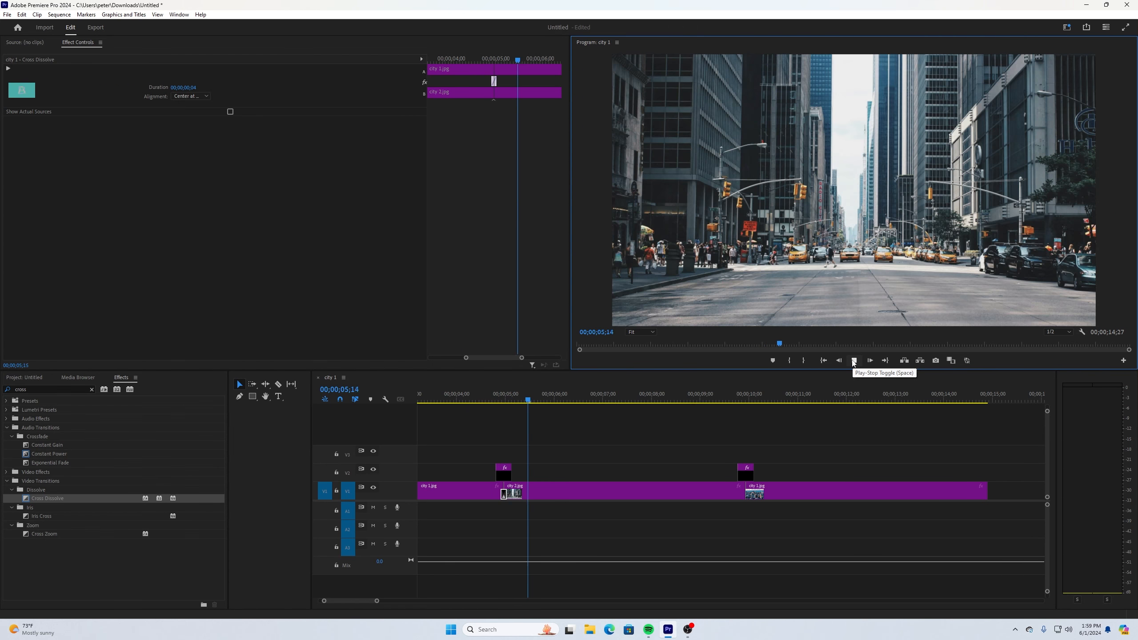
pyautogui.click(854, 361)
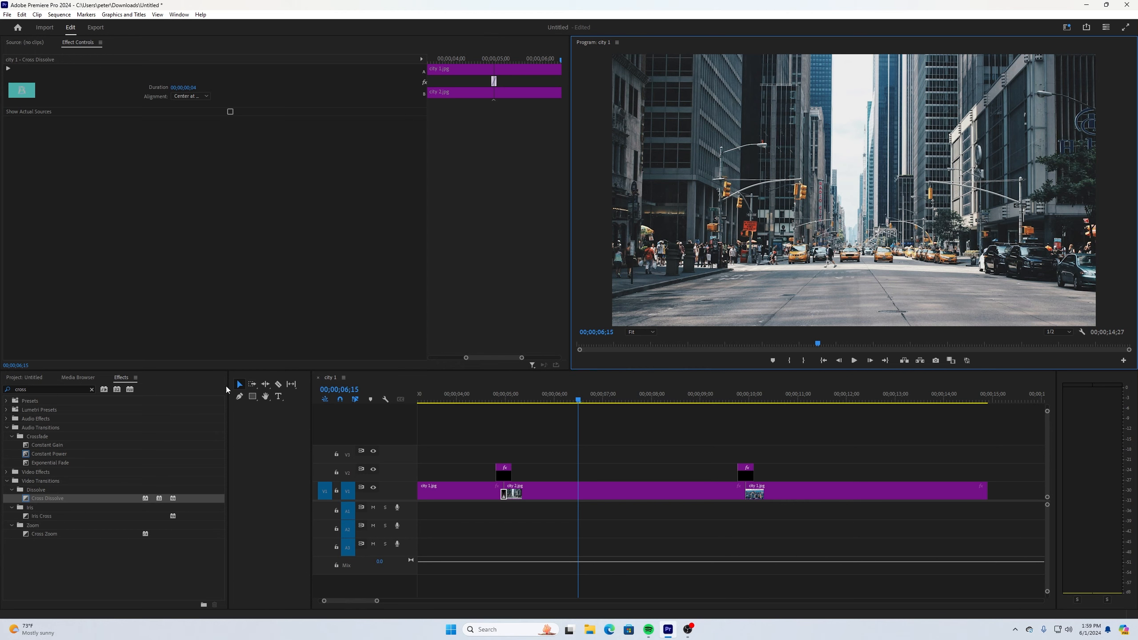
# Find Morph Cut with the search term "morph" and apply it to the cut between city 2.jpg and the second city 1.jpg
pyautogui.click(8, 388)
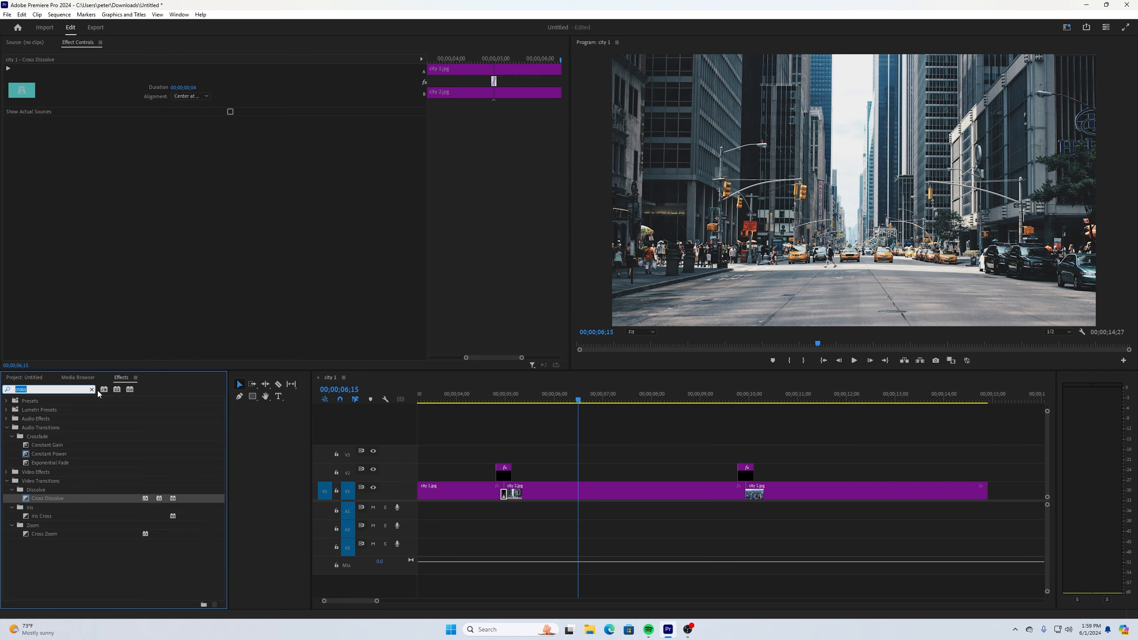
pyautogui.write('morph')
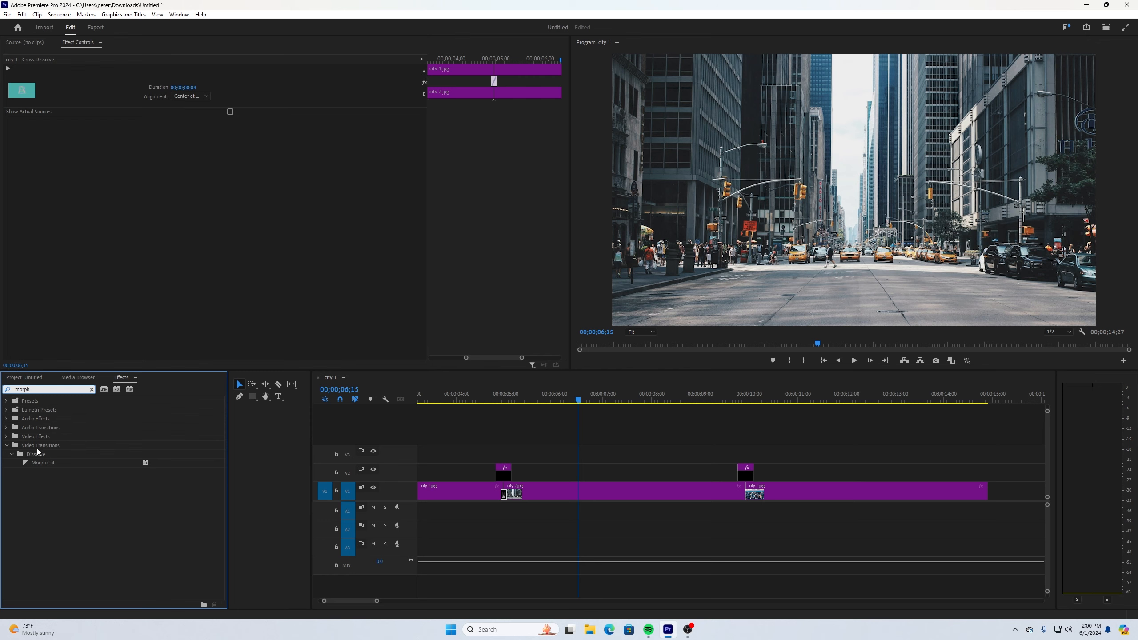
pyautogui.moveTo(44, 464); pyautogui.dragTo(746, 495)
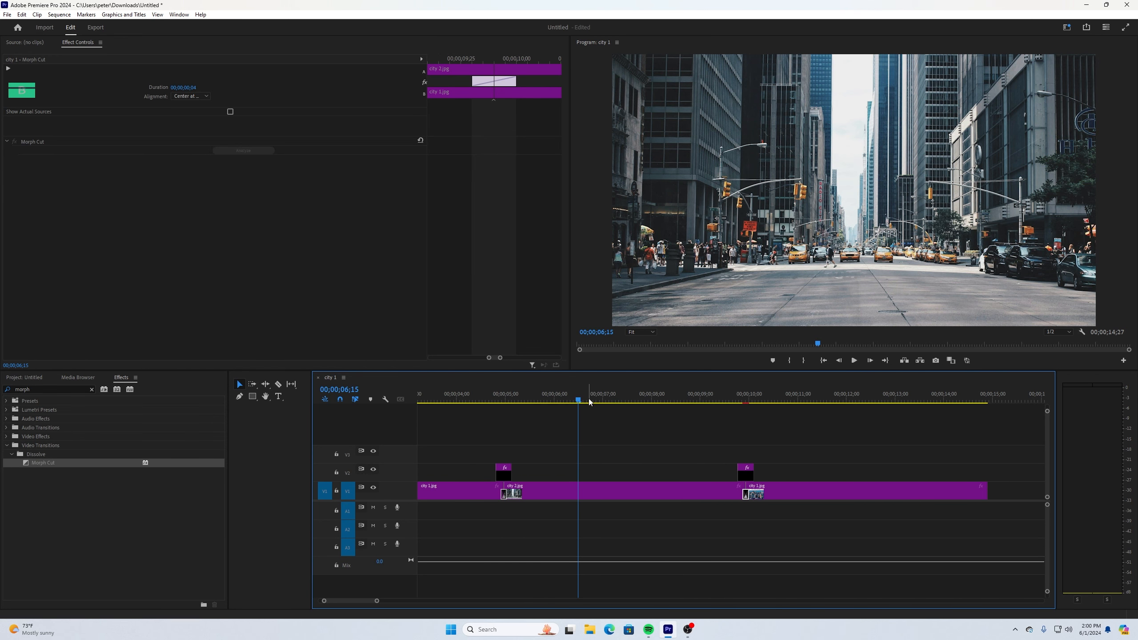
# Play back the second transition with the Morph Cut, then inspect the settings of the Cross Dissolve and the Morph Cut
pyautogui.moveTo(580, 402); pyautogui.dragTo(713, 411)
pyautogui.click(854, 361)
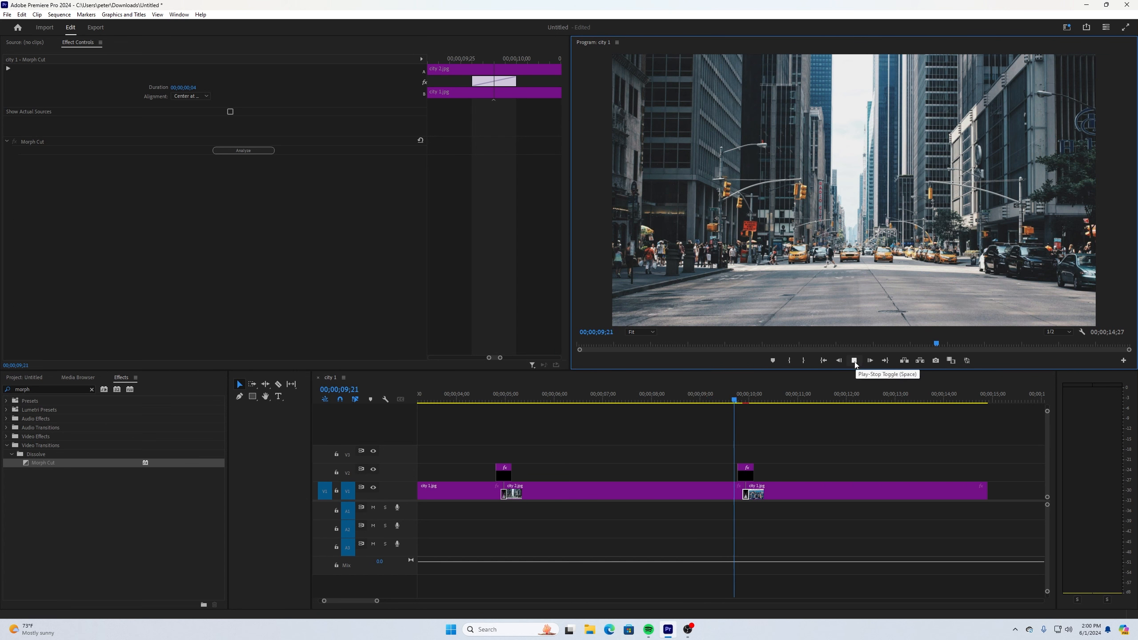
pyautogui.click(854, 361)
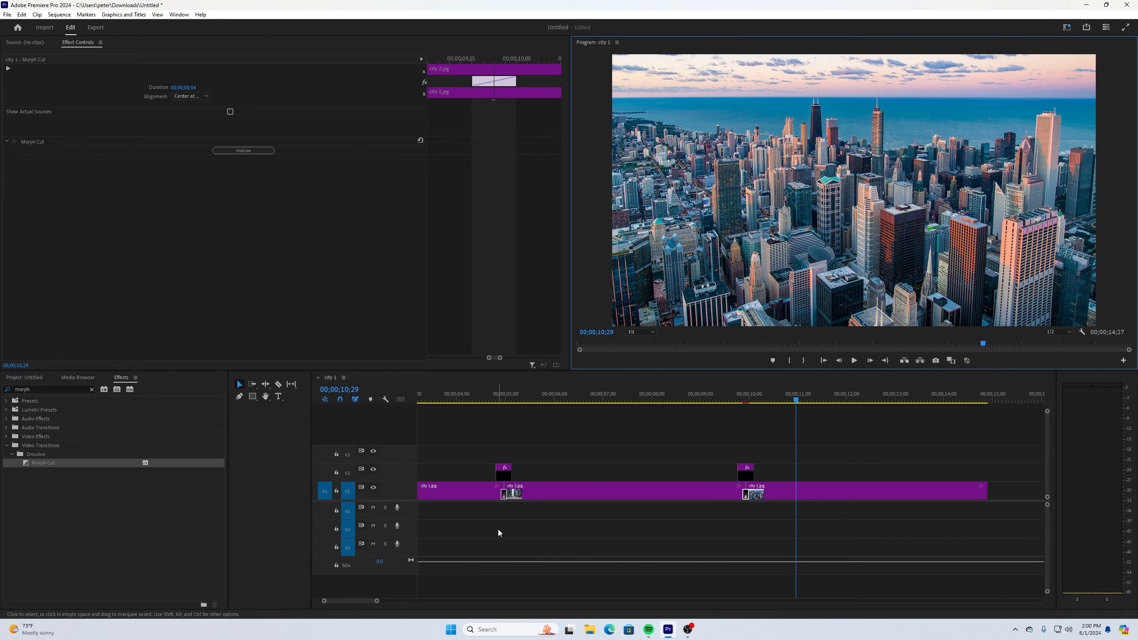
pyautogui.click(505, 496)
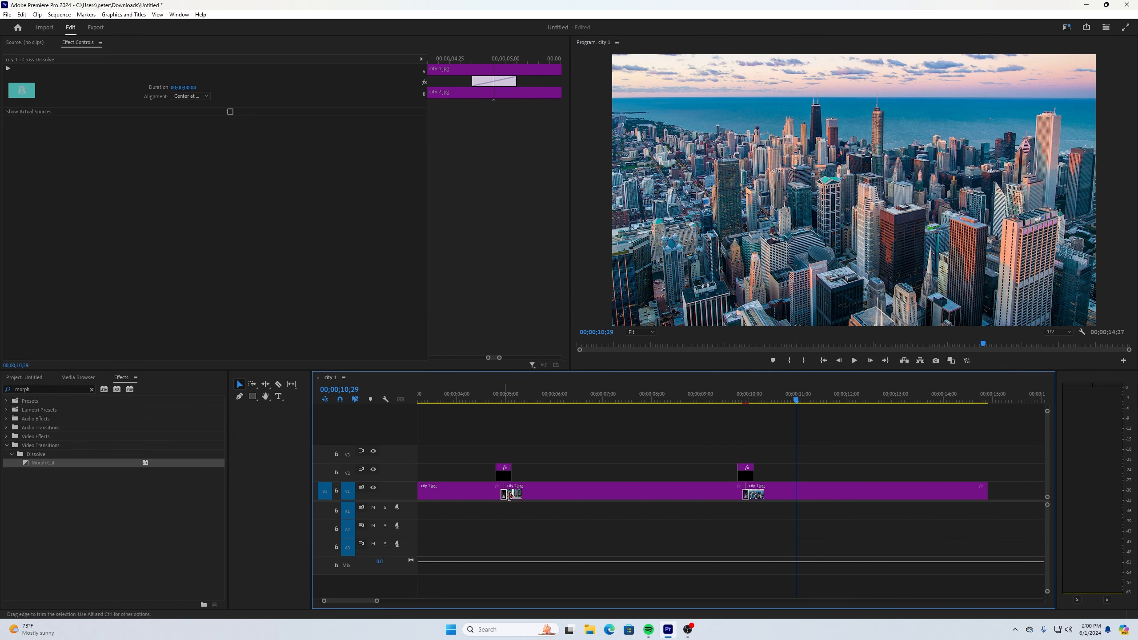
pyautogui.click(747, 495)
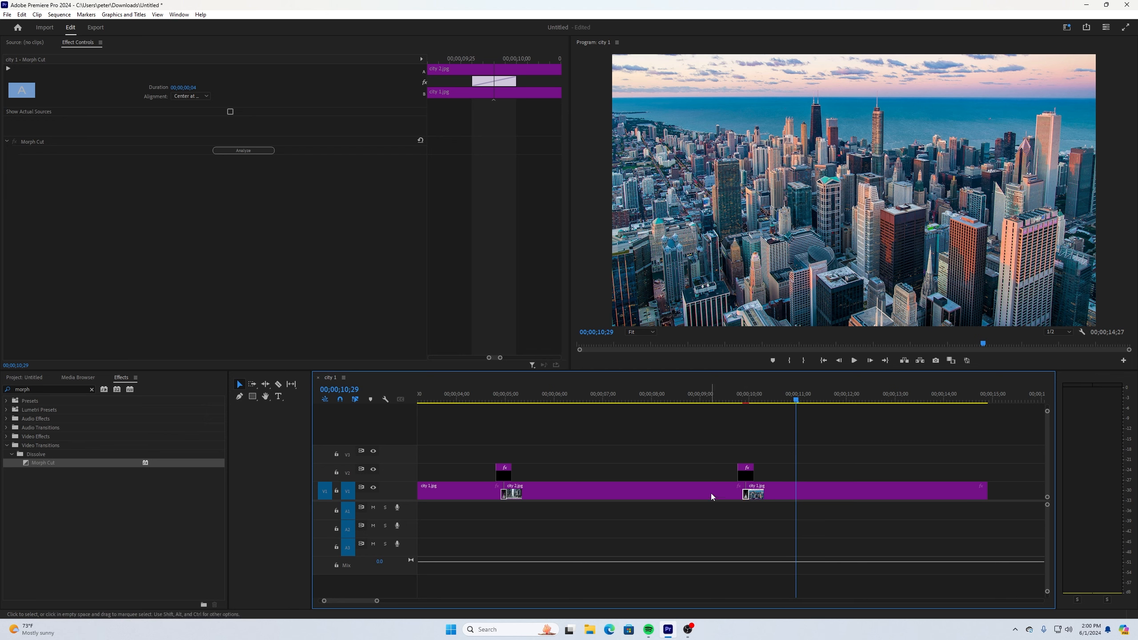